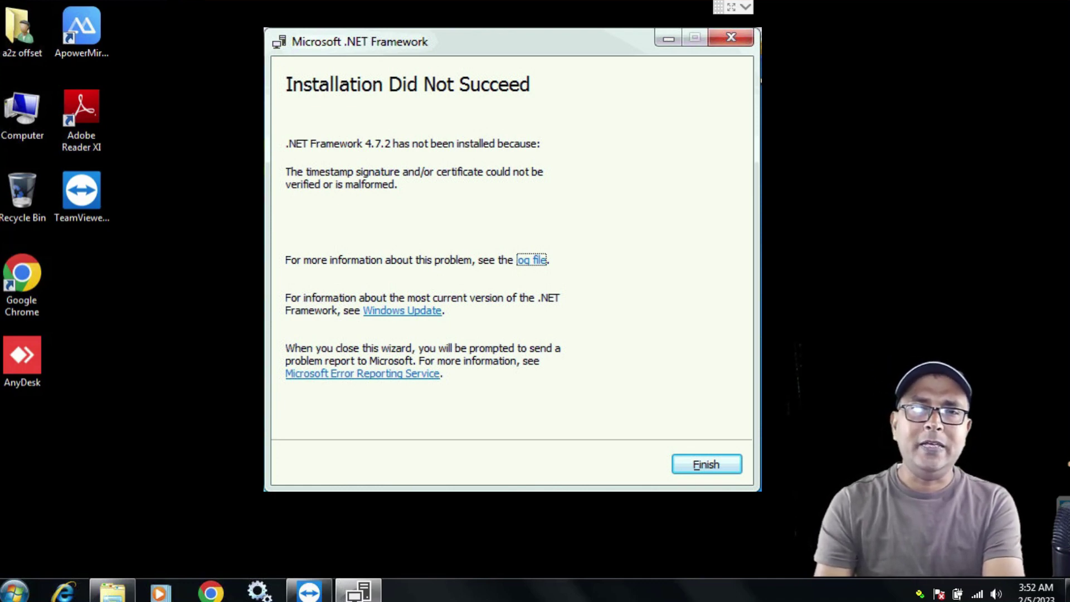
Step: Open the computer's system properties, check the Windows edition and system type, and minimize the window
{"action": "left_click", "coordinate": [24, 114]}
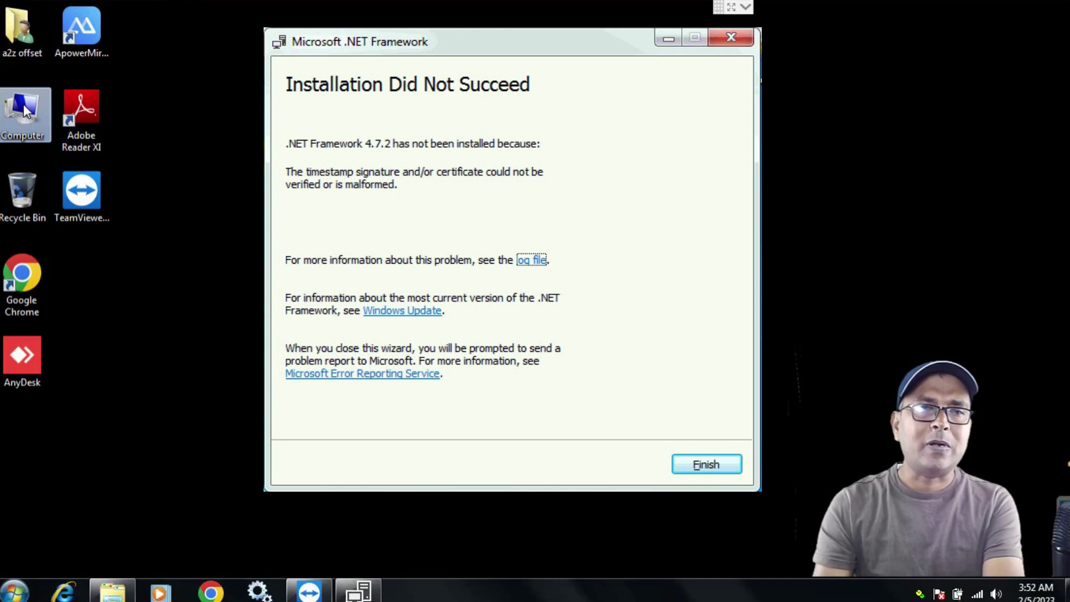
{"action": "right_click", "coordinate": [24, 106]}
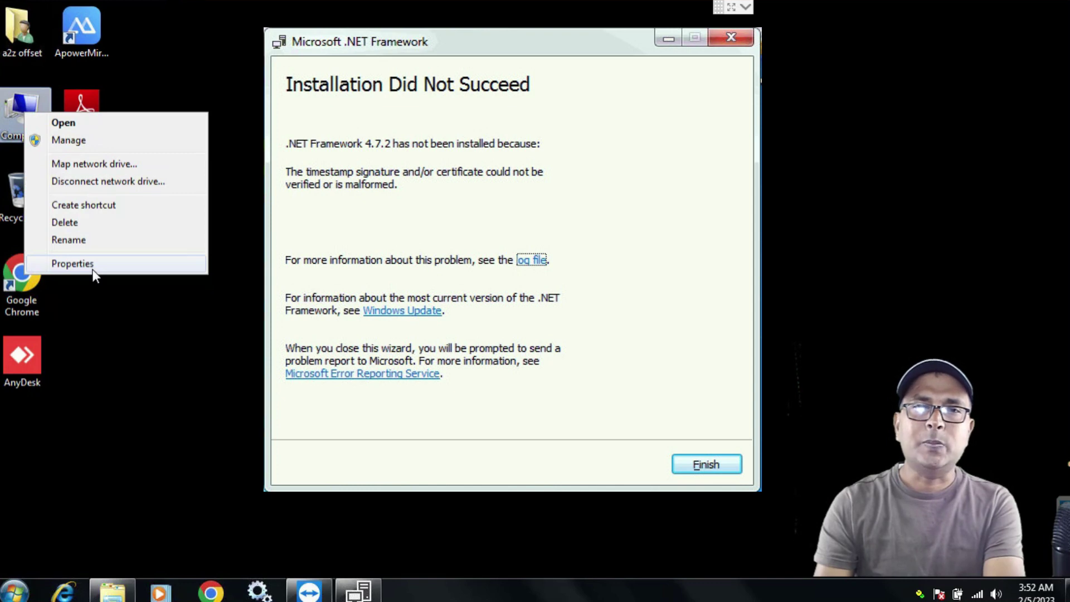
{"action": "left_click", "coordinate": [72, 264]}
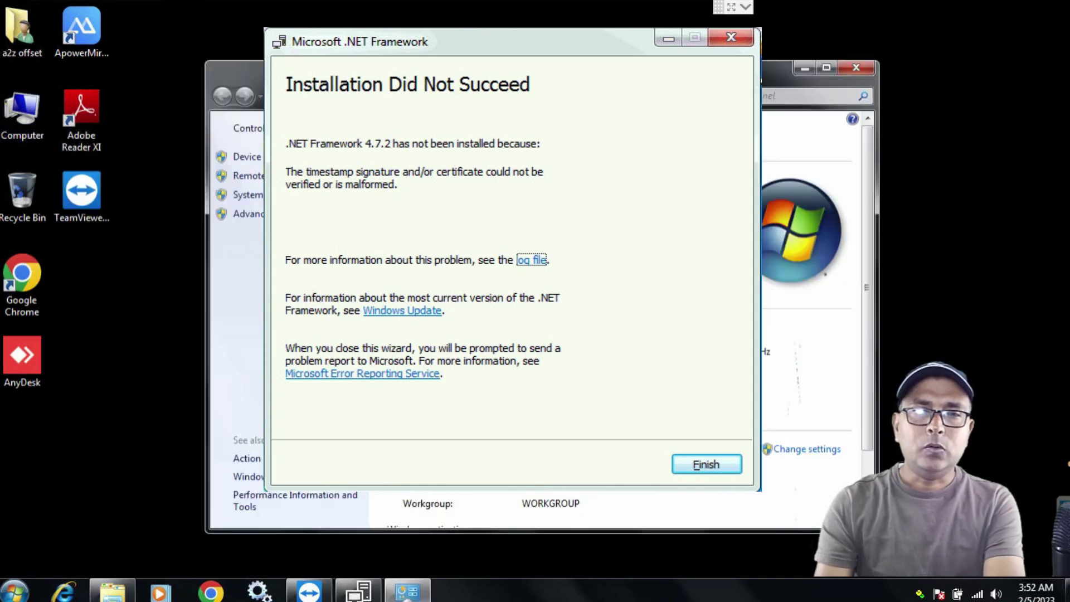
{"action": "key", "text": "Return"}
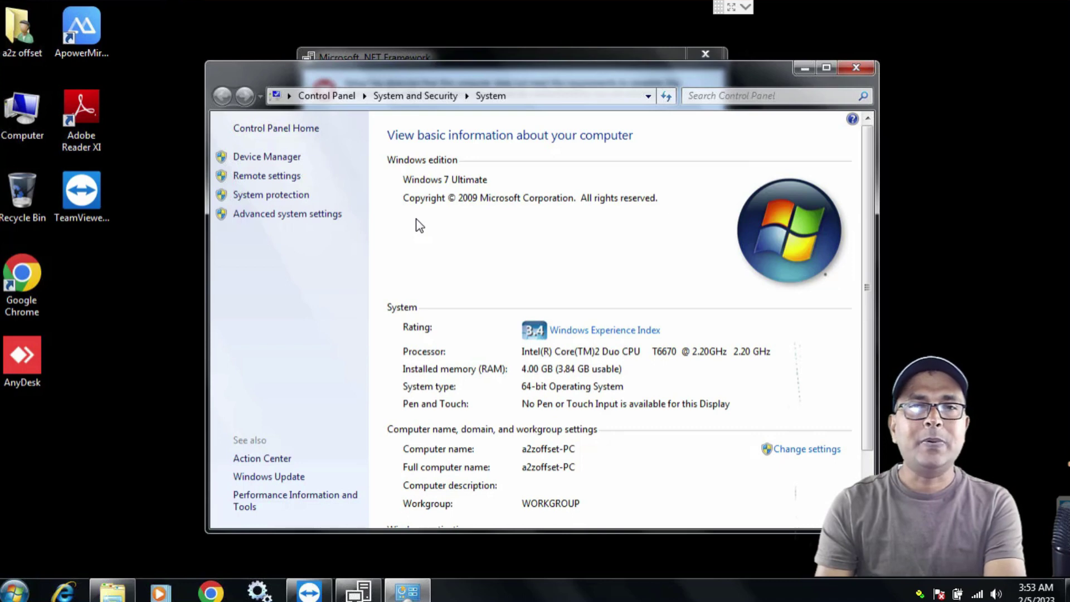
{"action": "left_click", "coordinate": [804, 68]}
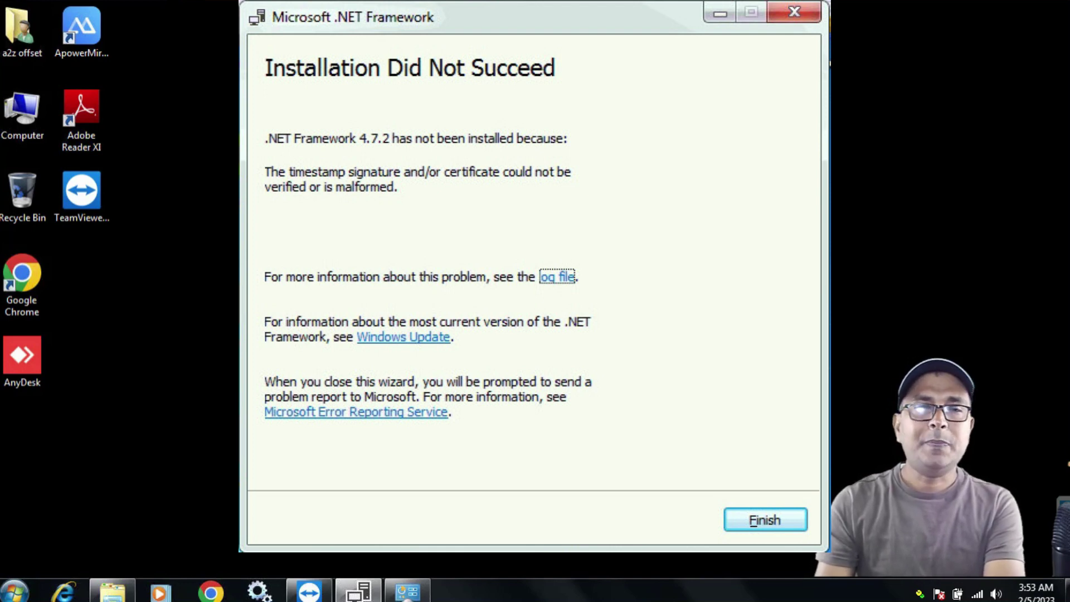
Step: Close the failed .NET Framework 4.7.2 installer, then bring back the system information window, review it and close it
{"action": "left_click", "coordinate": [765, 519]}
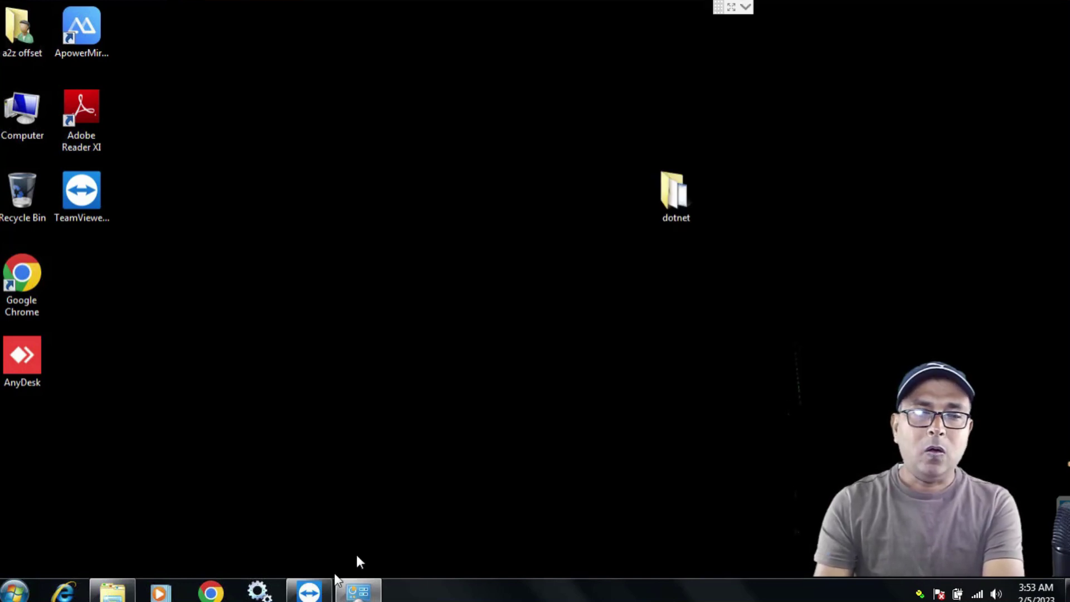
{"action": "left_click", "coordinate": [358, 591]}
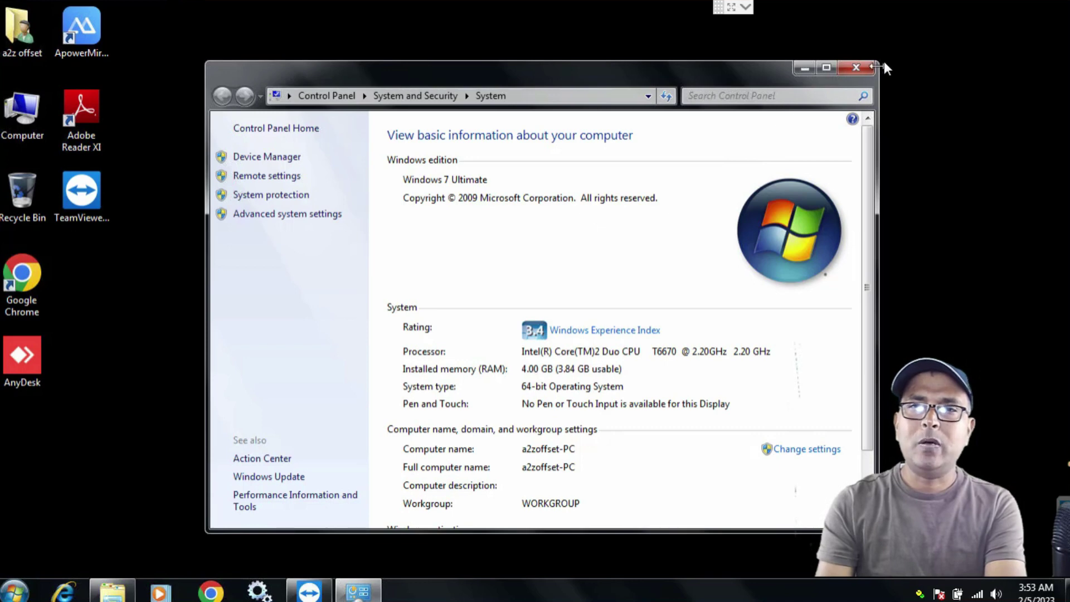
{"action": "left_click", "coordinate": [857, 67]}
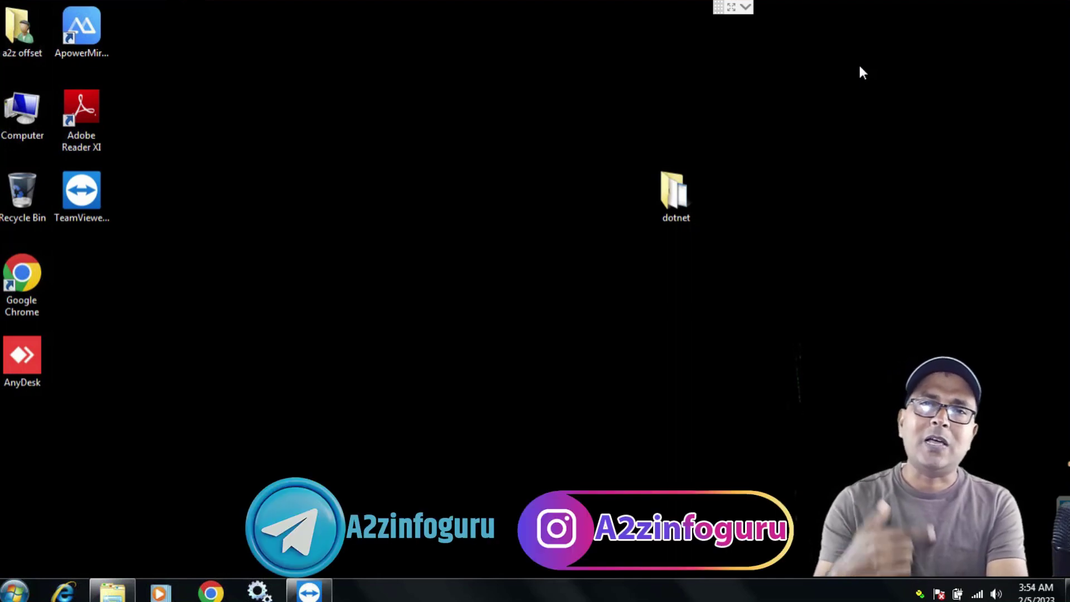
Step: Run the 1-SP1 installer from the dotnet folder, allow it to make changes, and install Windows 7 Service Pack 1 with automatic restart enabled
{"action": "double_click", "coordinate": [676, 198]}
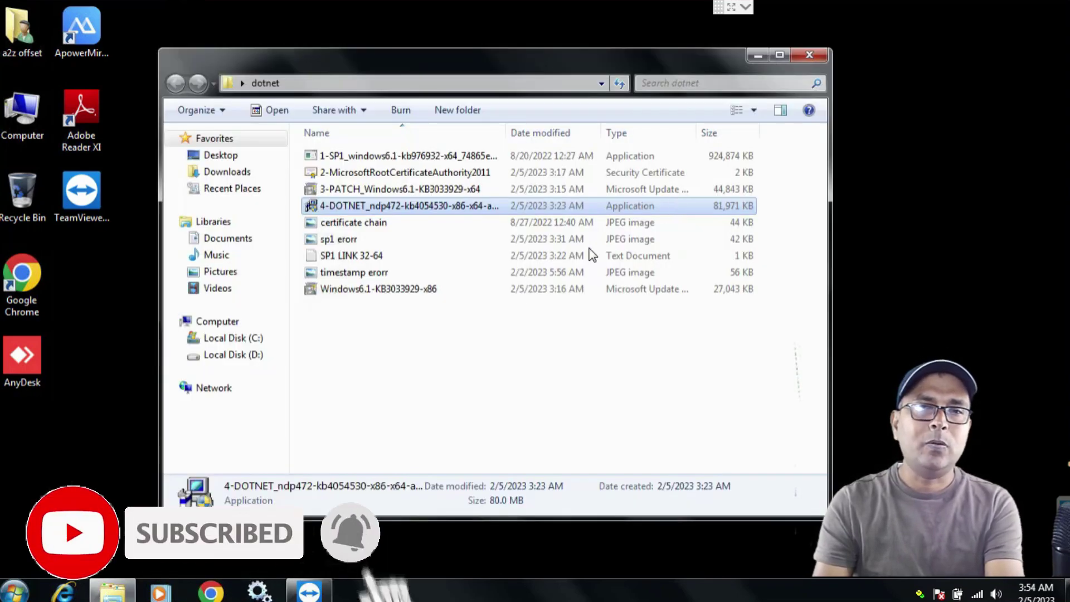
{"action": "left_click", "coordinate": [417, 337]}
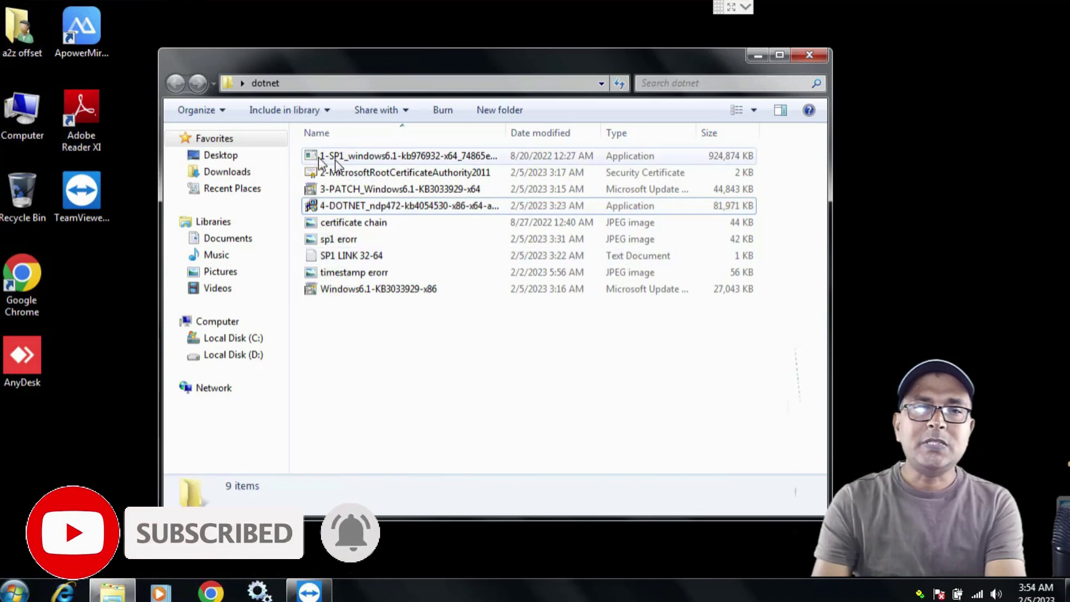
{"action": "double_click", "coordinate": [366, 156]}
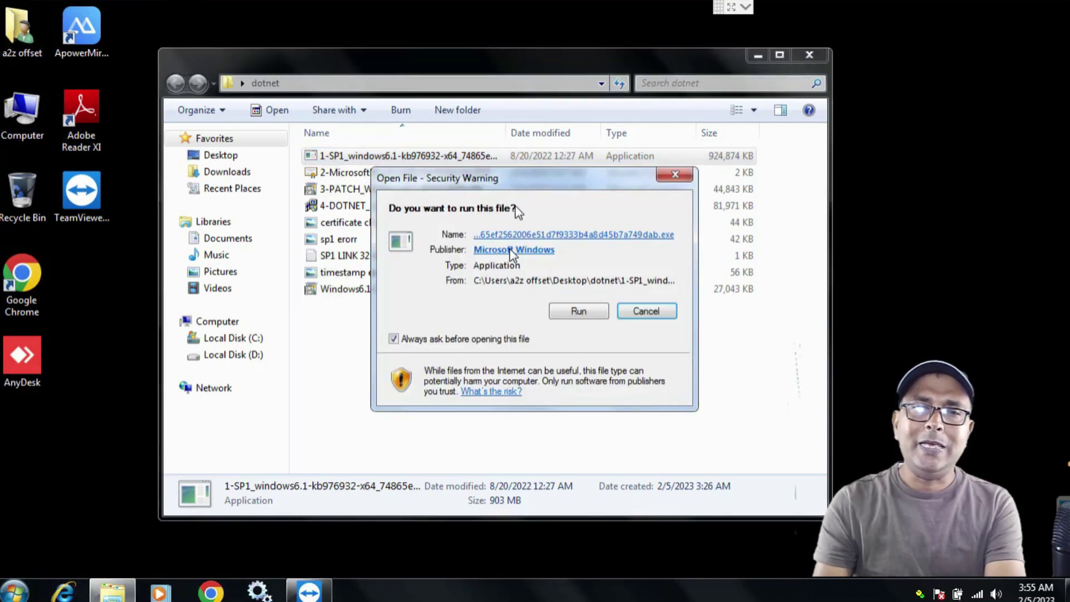
{"action": "left_click_drag", "start_coordinate": [523, 192], "coordinate": [513, 292]}
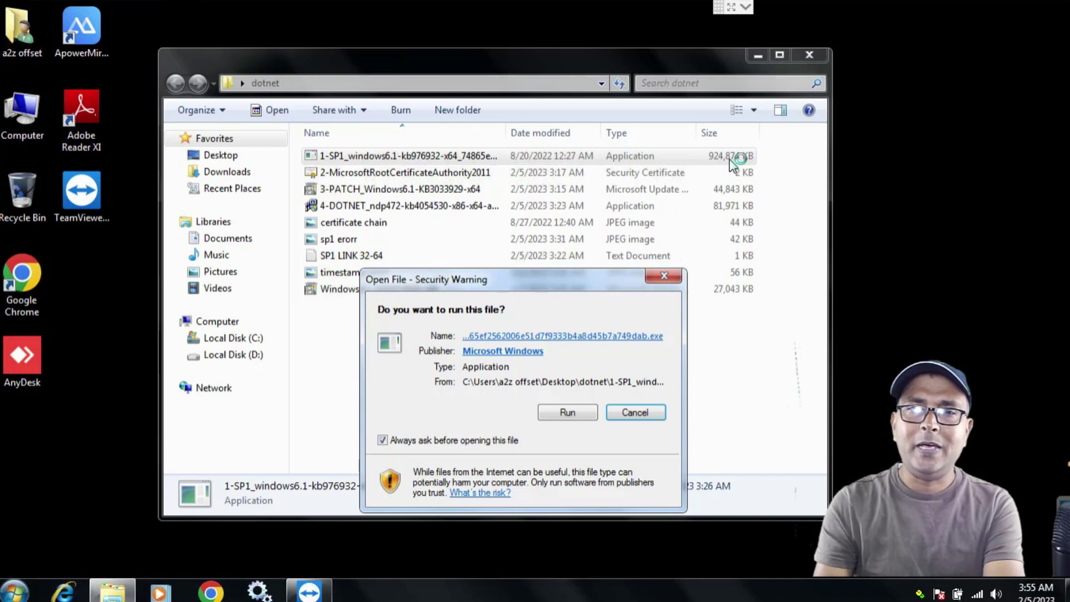
{"action": "left_click_drag", "start_coordinate": [529, 282], "coordinate": [532, 141]}
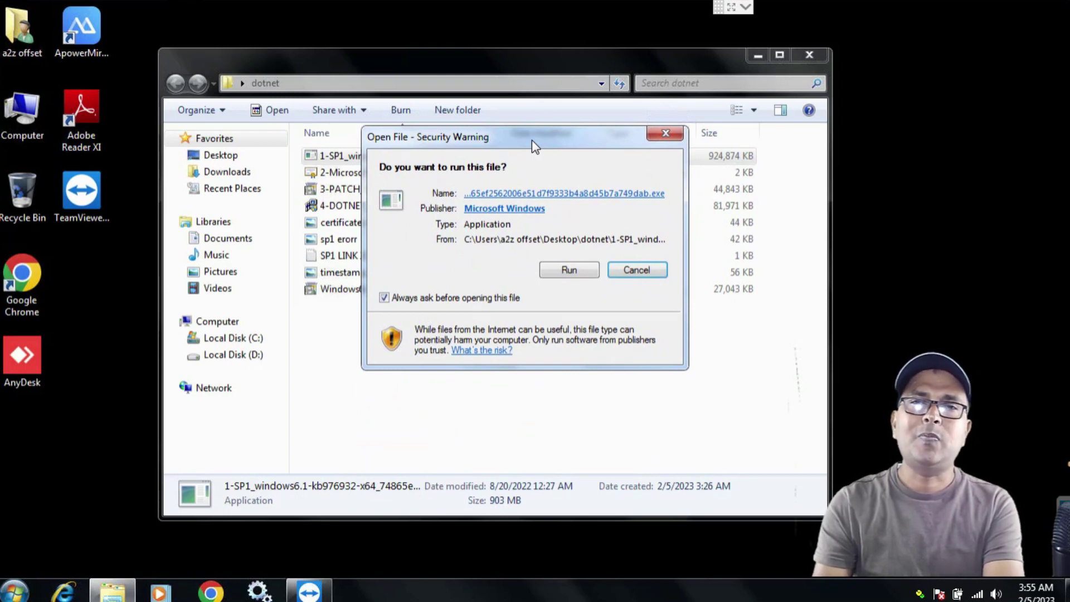
{"action": "left_click", "coordinate": [572, 270]}
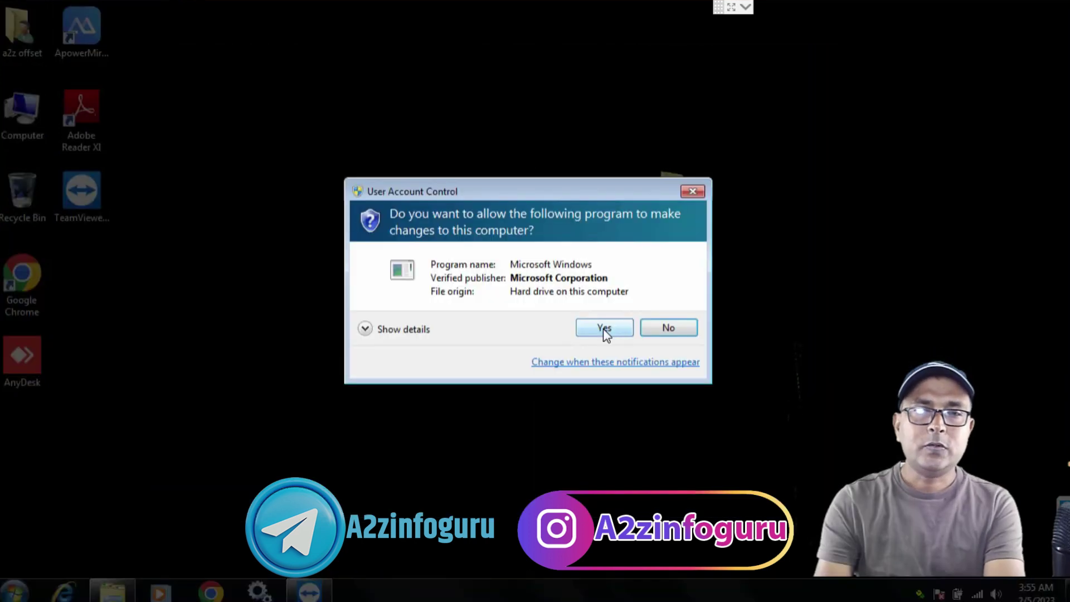
{"action": "left_click", "coordinate": [604, 328]}
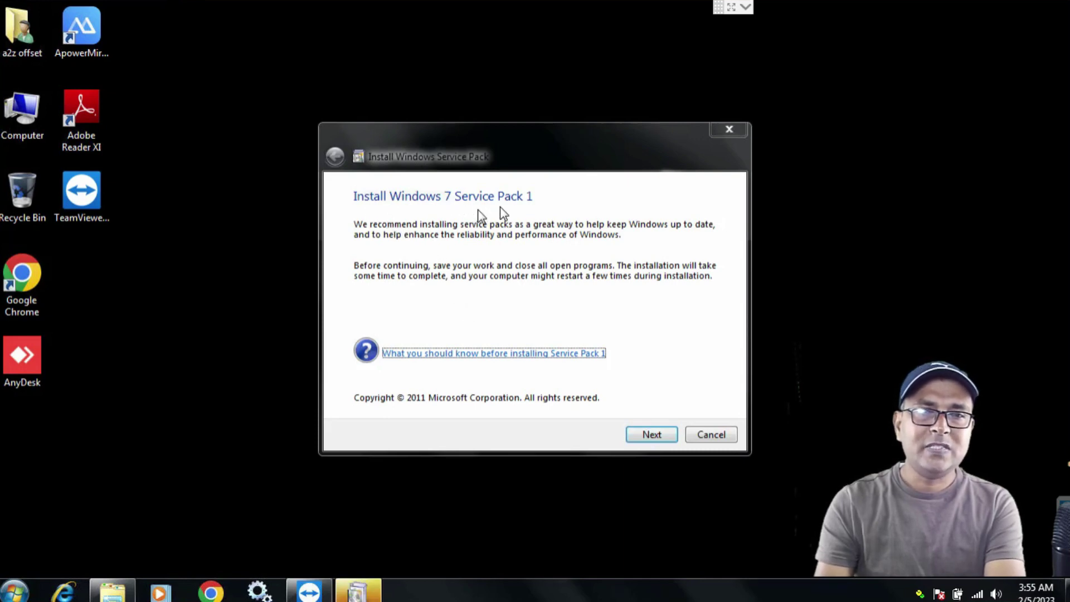
{"action": "left_click", "coordinate": [655, 437]}
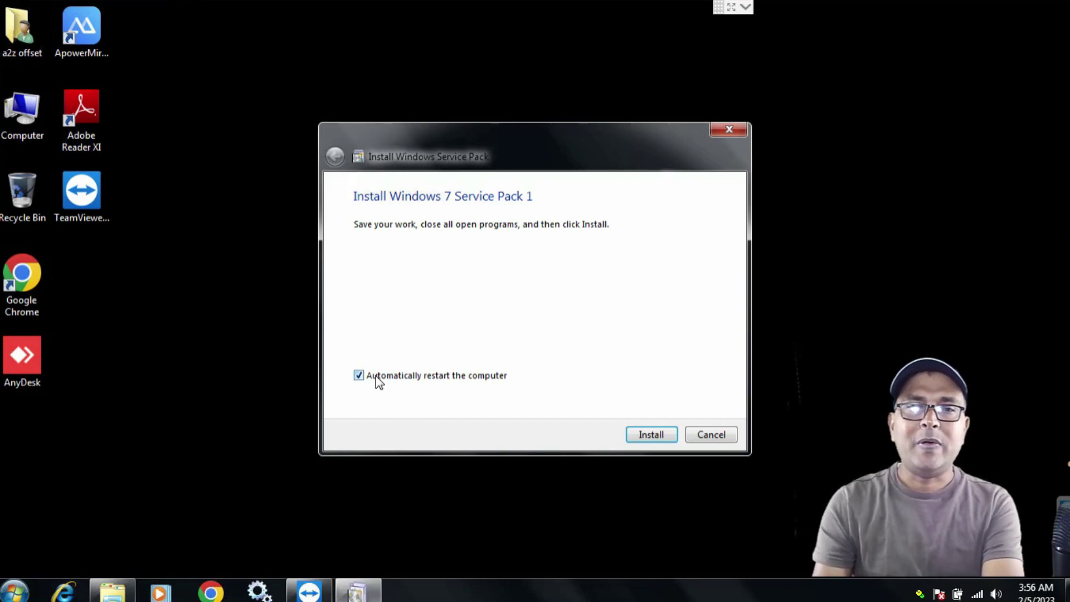
{"action": "left_click", "coordinate": [652, 434]}
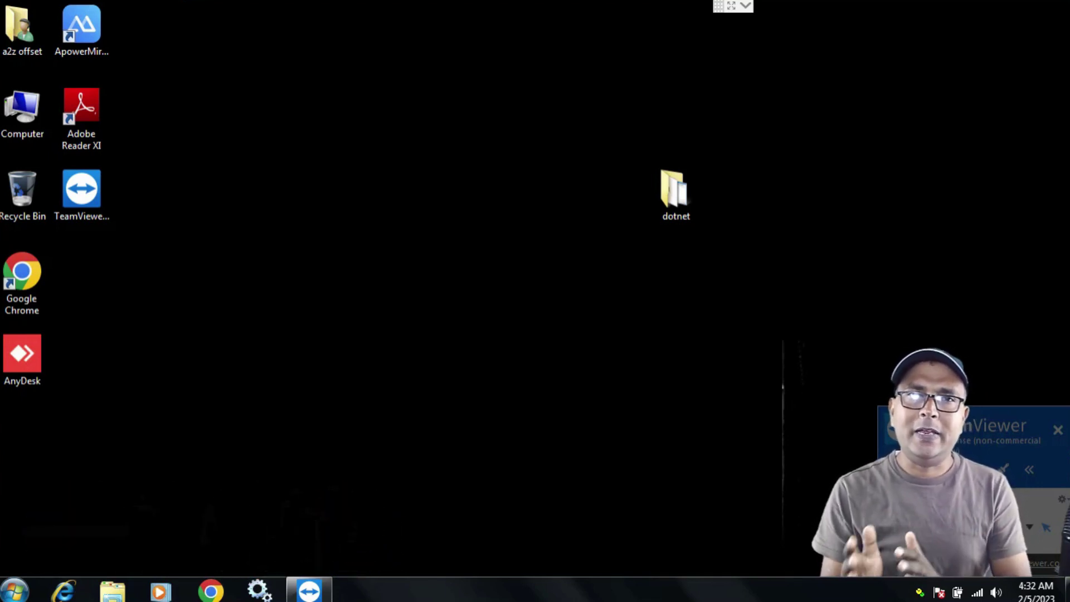
Step: Open the computer's system properties, check the installed service pack under Windows edition, and close the window
{"action": "right_click", "coordinate": [28, 100]}
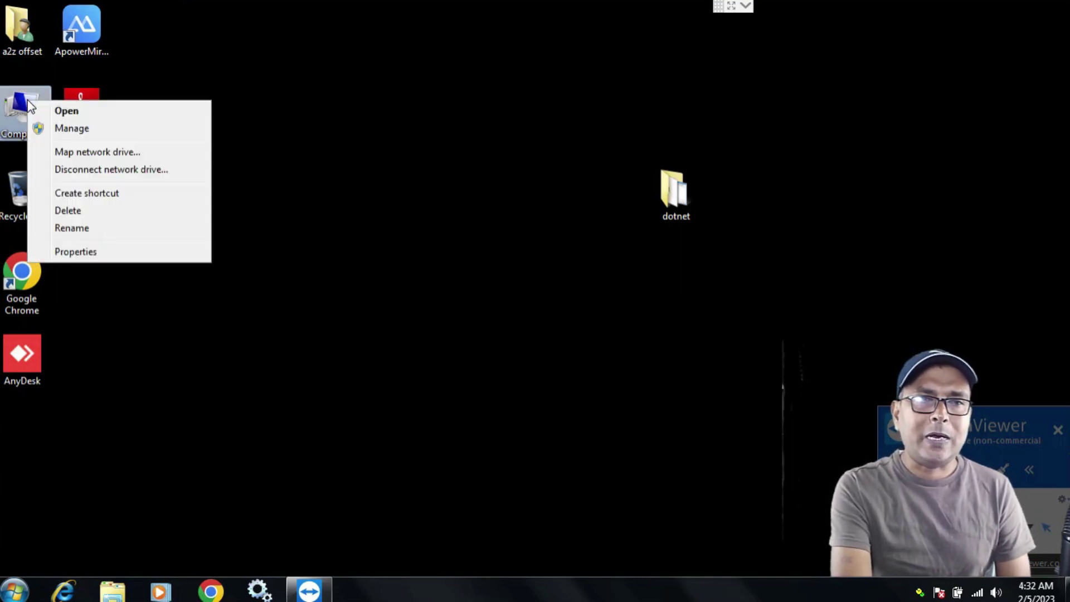
{"action": "left_click", "coordinate": [89, 252]}
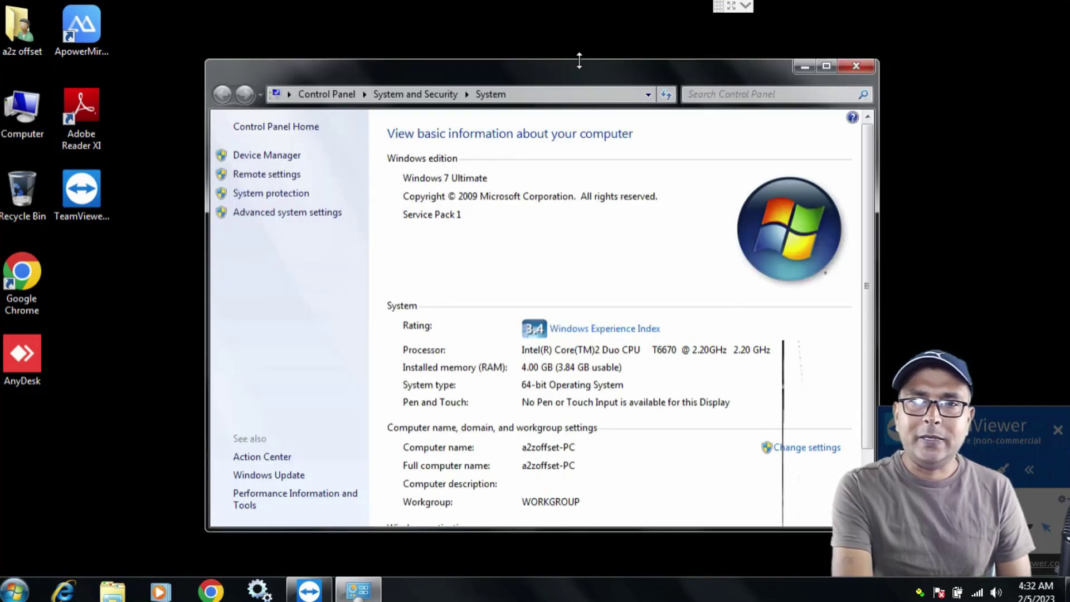
{"action": "left_click_drag", "start_coordinate": [584, 71], "coordinate": [539, 68]}
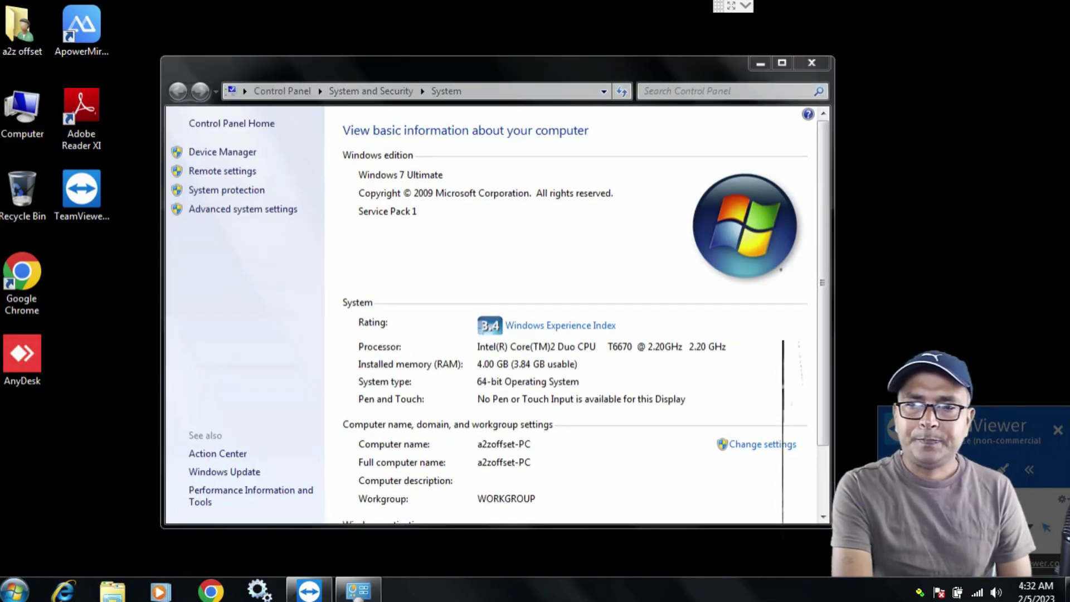
{"action": "left_click", "coordinate": [388, 209]}
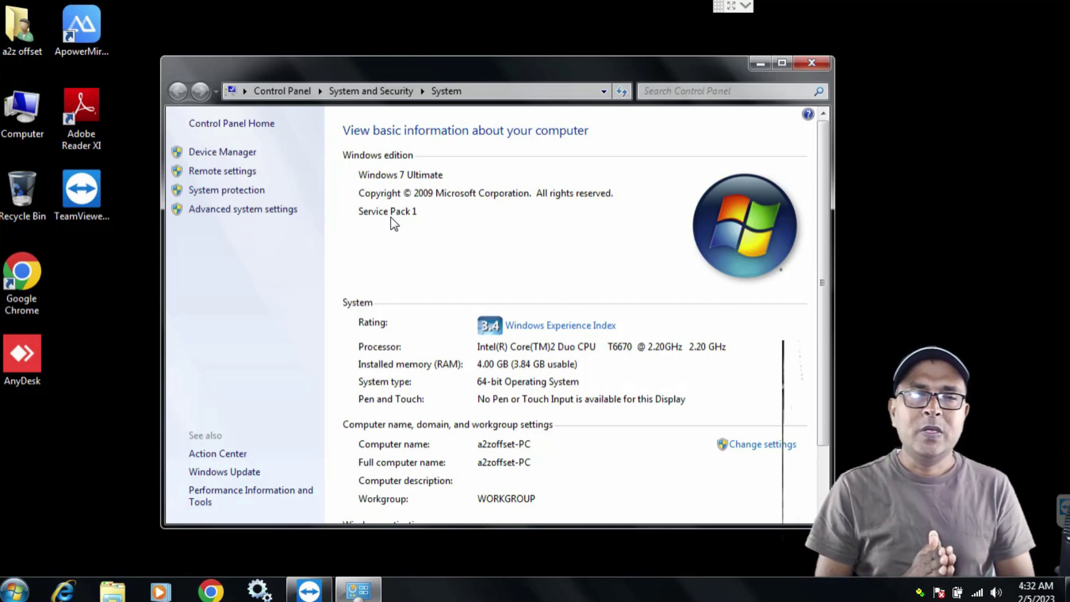
{"action": "left_click", "coordinate": [811, 62]}
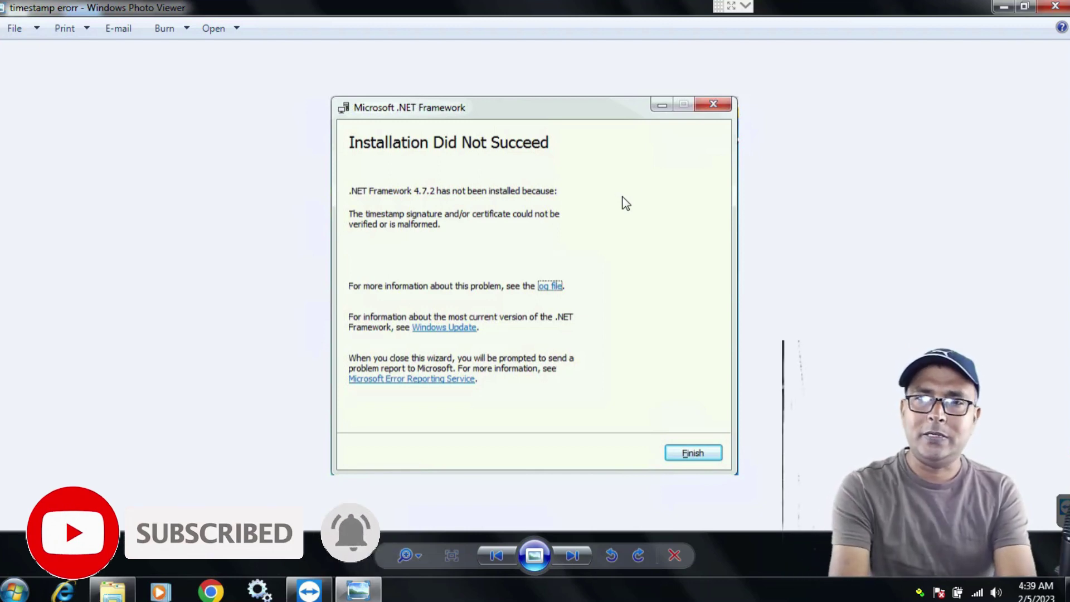
Step: Close the timestamp erorr image and select the 2-MicrosoftRootCertificateAuthority2011 file in the dotnet folder
{"action": "left_click", "coordinate": [1055, 6]}
{"action": "left_click", "coordinate": [470, 393]}
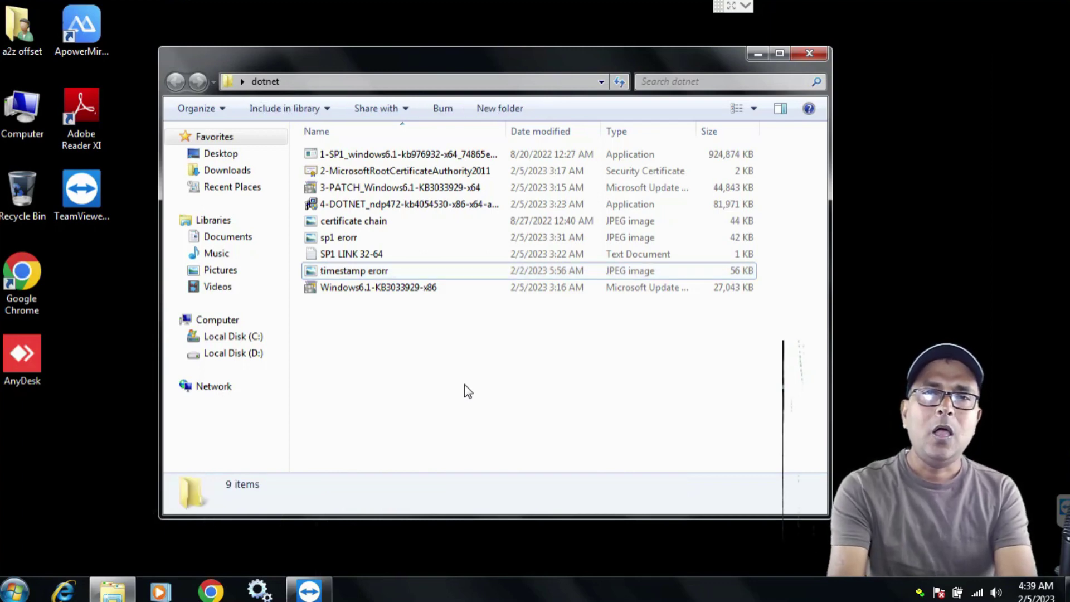
{"action": "left_click", "coordinate": [435, 254]}
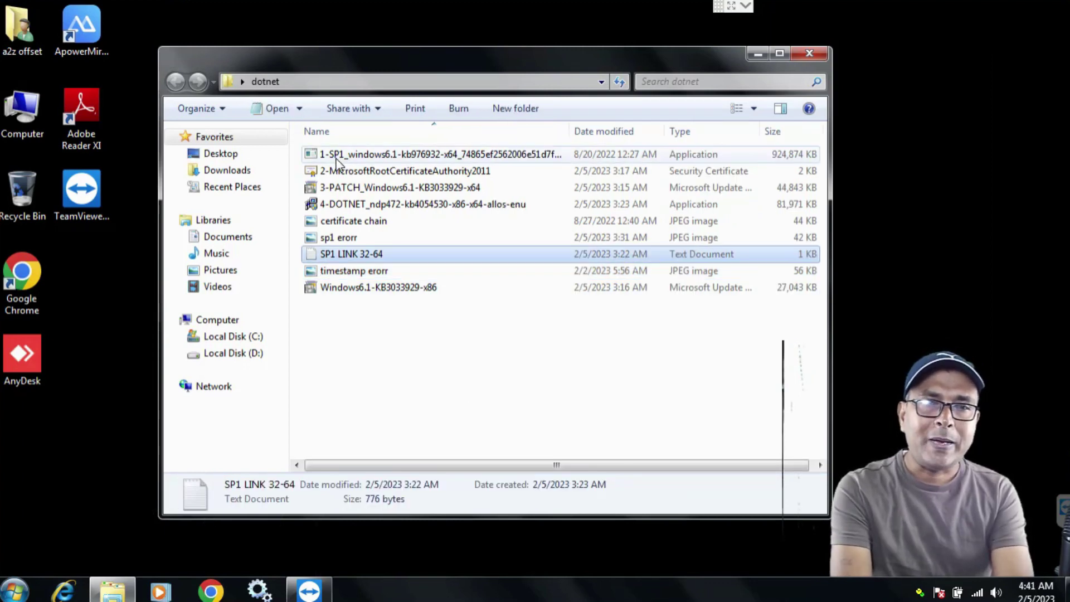
{"action": "left_click", "coordinate": [338, 158]}
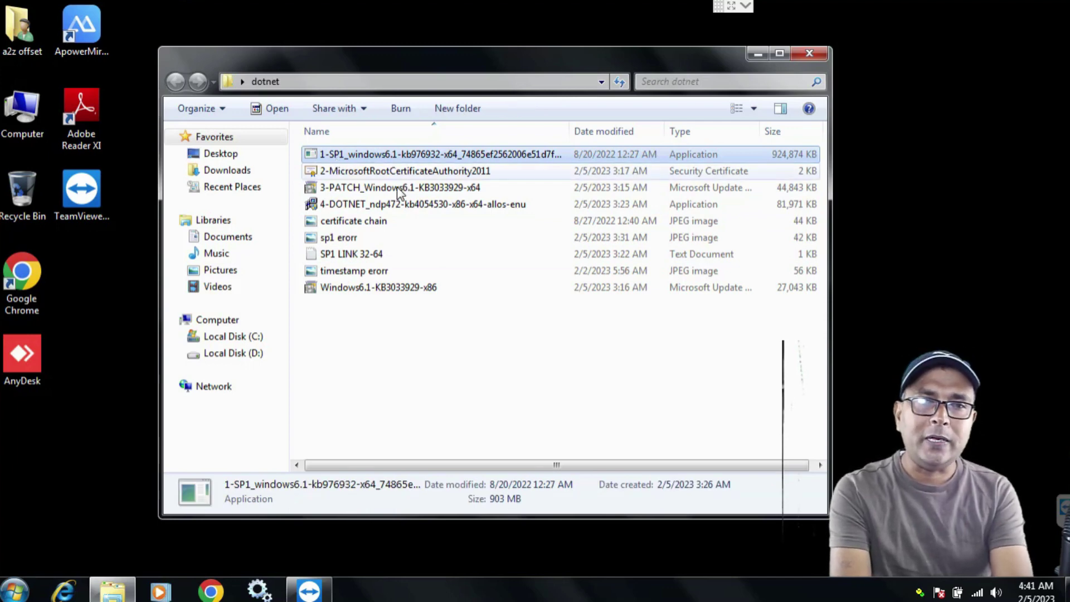
{"action": "left_click", "coordinate": [352, 173]}
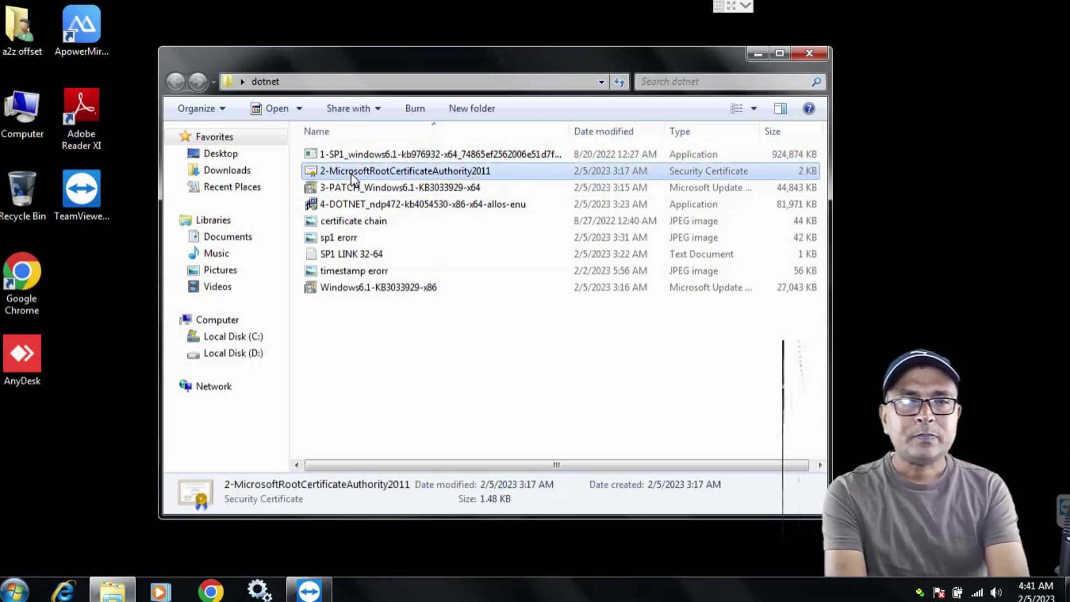
{"action": "left_click_drag", "start_coordinate": [401, 62], "coordinate": [576, 59]}
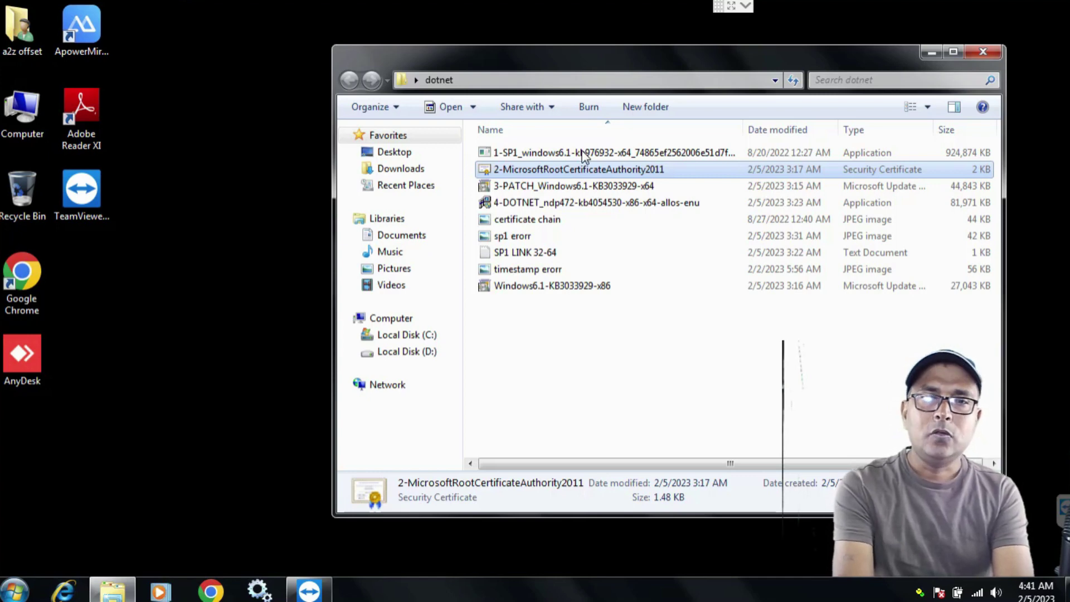
Step: Install the 2-MicrosoftRootCertificateAuthority2011 certificate, letting Windows select the certificate store automatically based on its type
{"action": "right_click", "coordinate": [522, 173]}
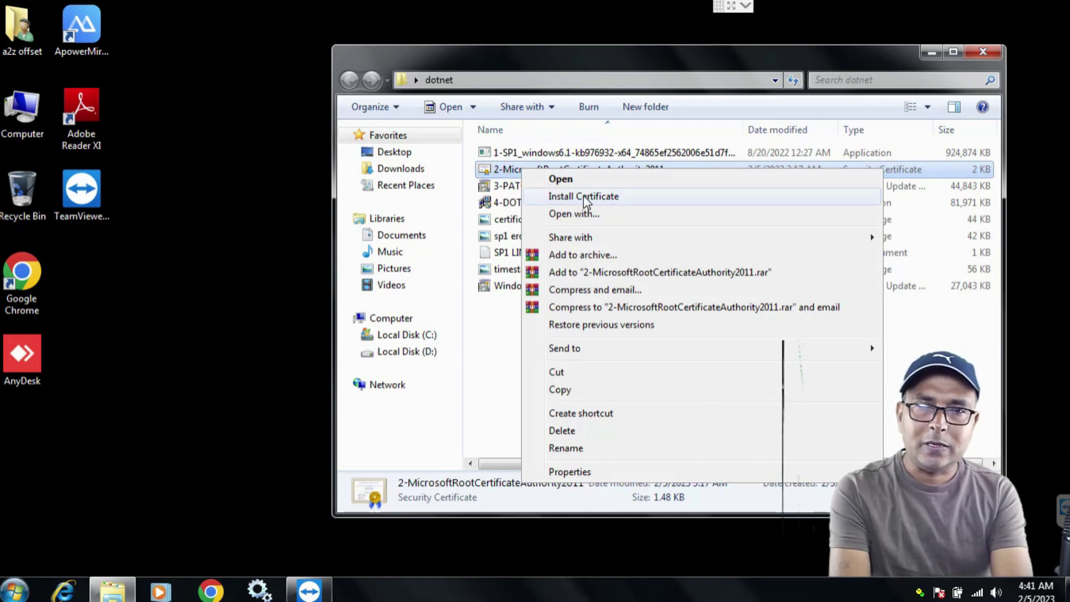
{"action": "right_click", "coordinate": [503, 166]}
{"action": "right_click", "coordinate": [504, 166]}
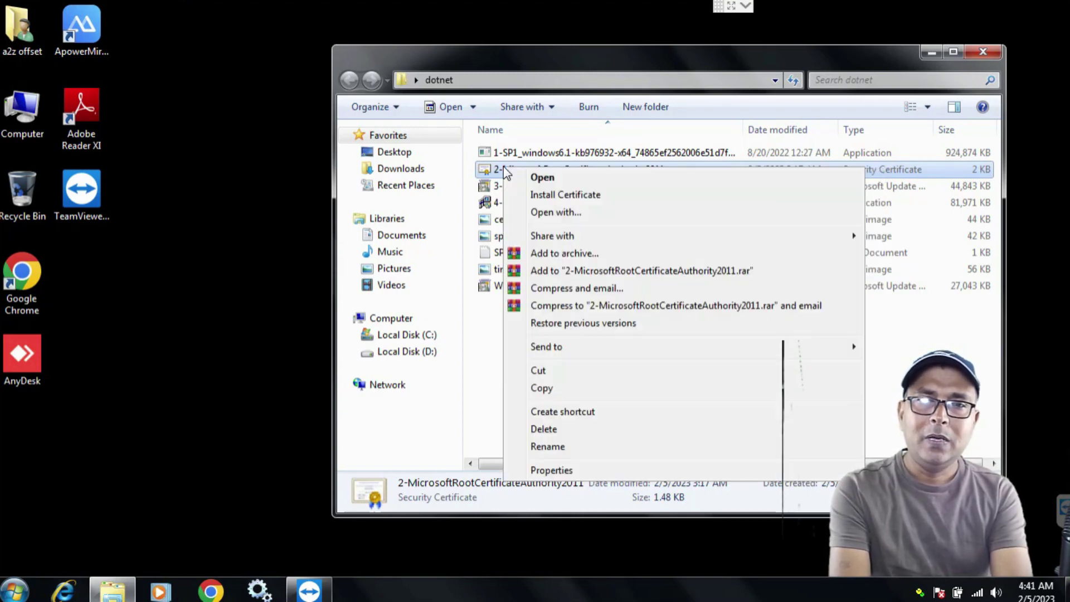
{"action": "left_click", "coordinate": [556, 195]}
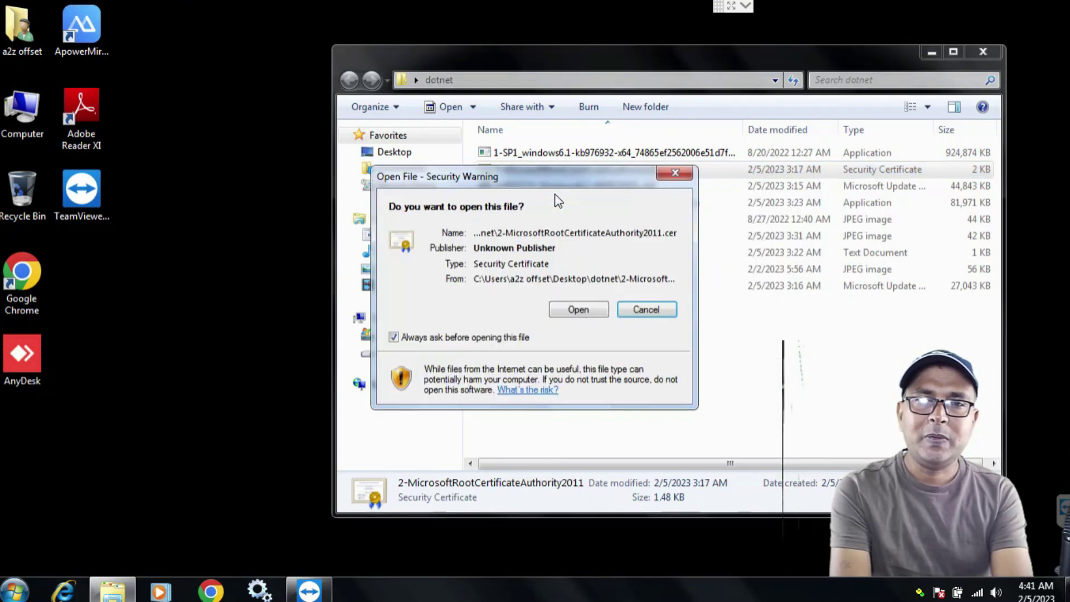
{"action": "left_click", "coordinate": [583, 311]}
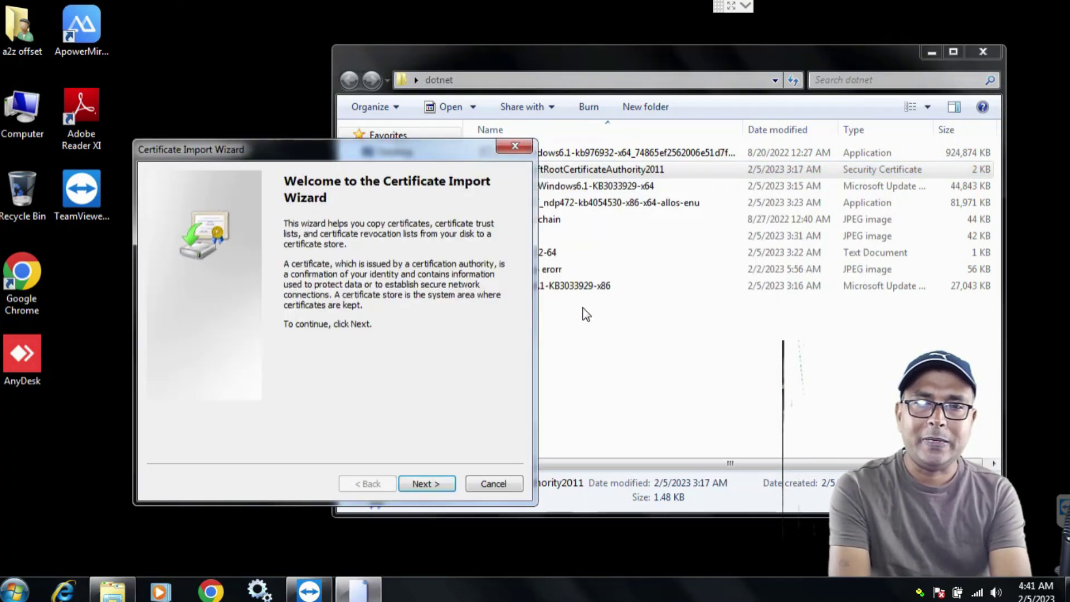
{"action": "left_click", "coordinate": [433, 483]}
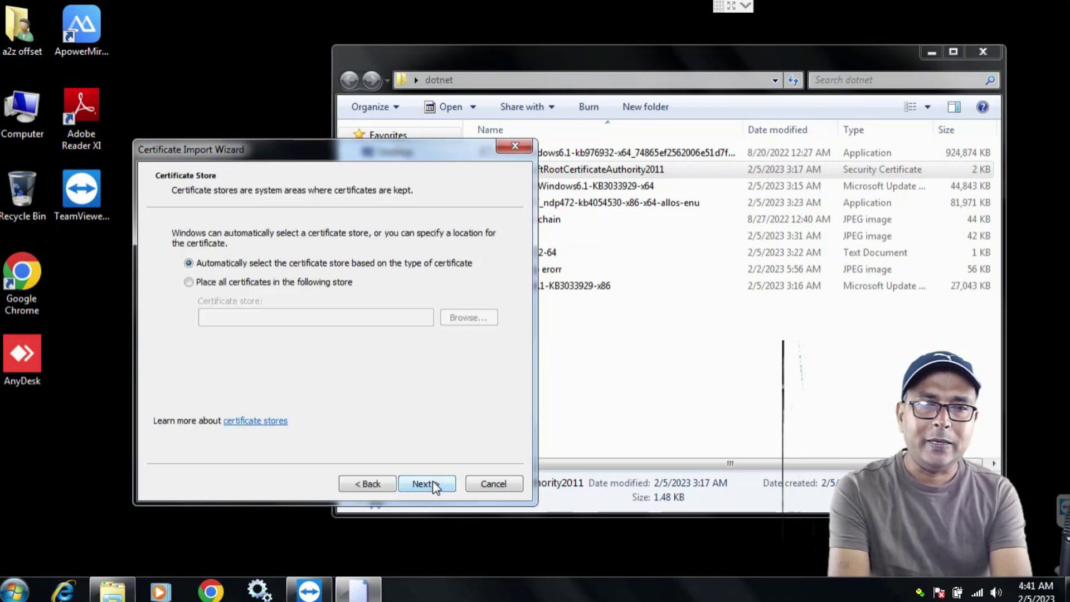
{"action": "left_click", "coordinate": [433, 483]}
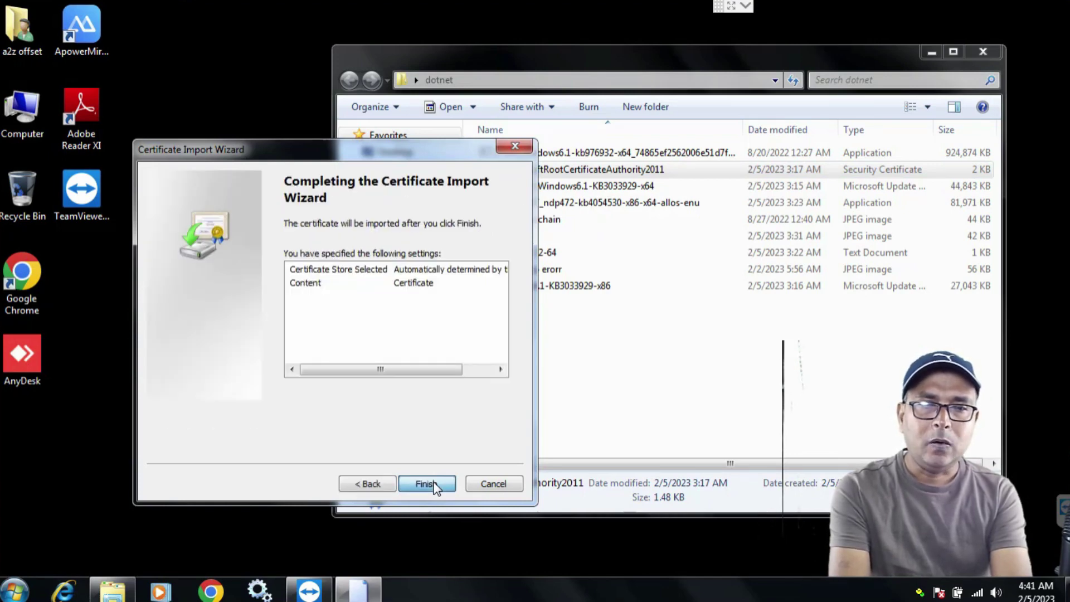
{"action": "left_click", "coordinate": [428, 483]}
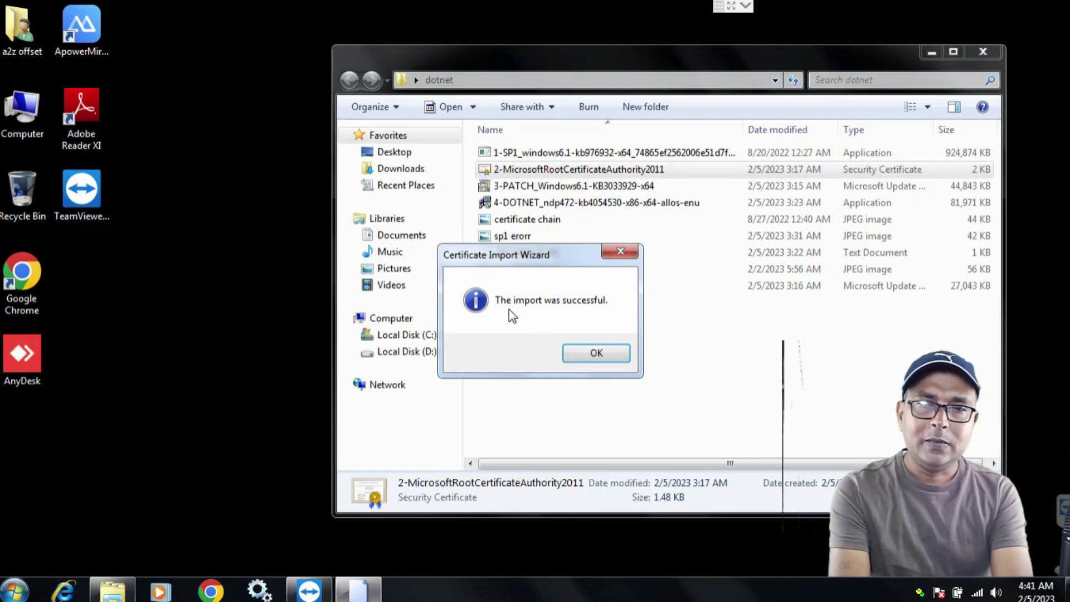
{"action": "left_click", "coordinate": [599, 356]}
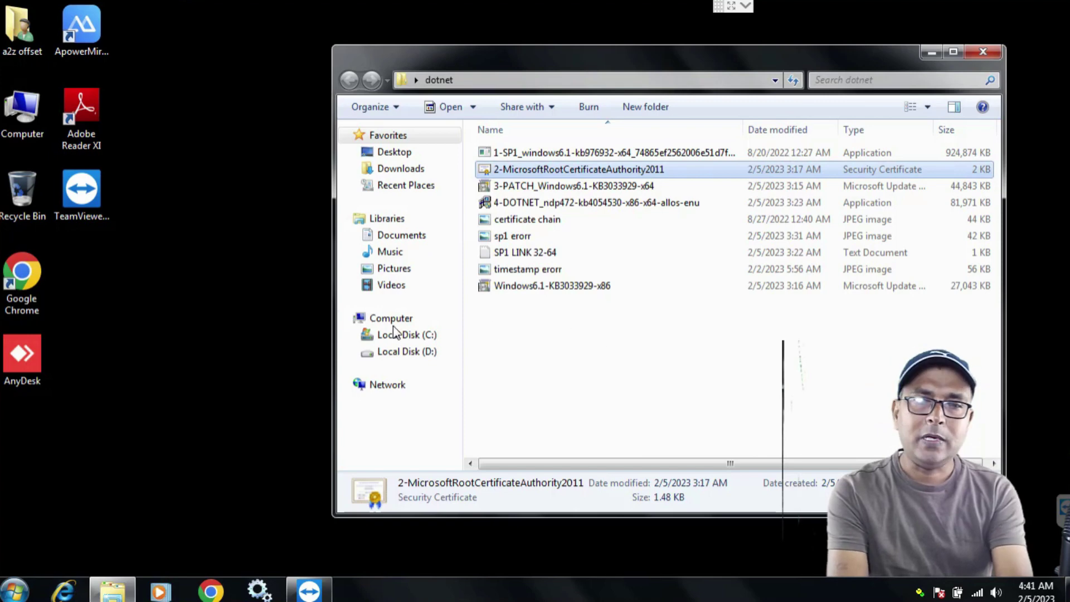
Step: Minimize the dotnet folder, search for mmc, and launch Microsoft Management Console, allowing it to make changes
{"action": "left_click", "coordinate": [927, 50]}
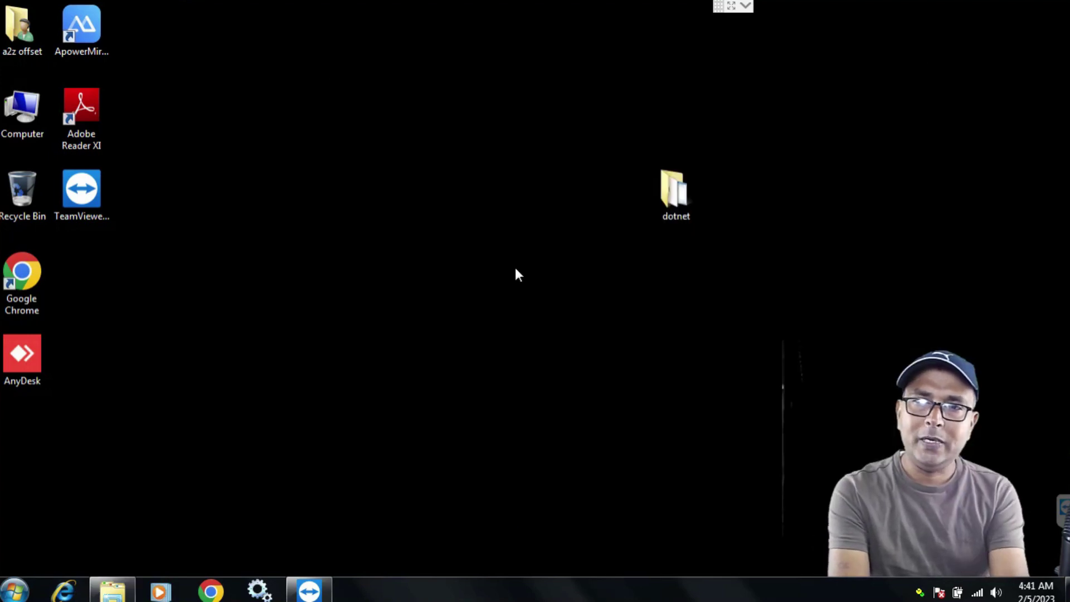
{"action": "left_click", "coordinate": [14, 593]}
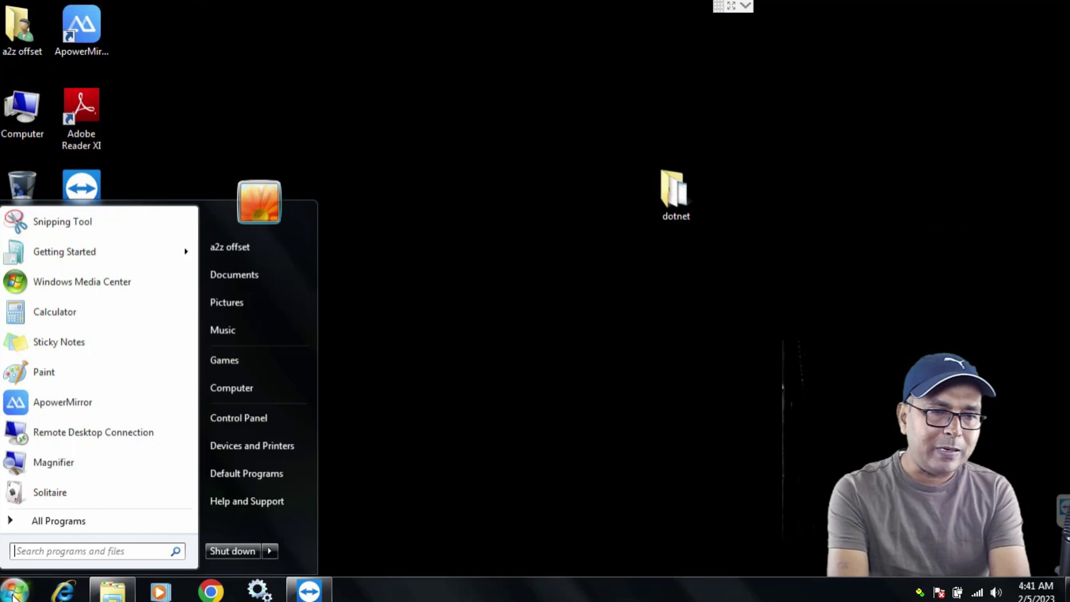
{"action": "left_click", "coordinate": [51, 548]}
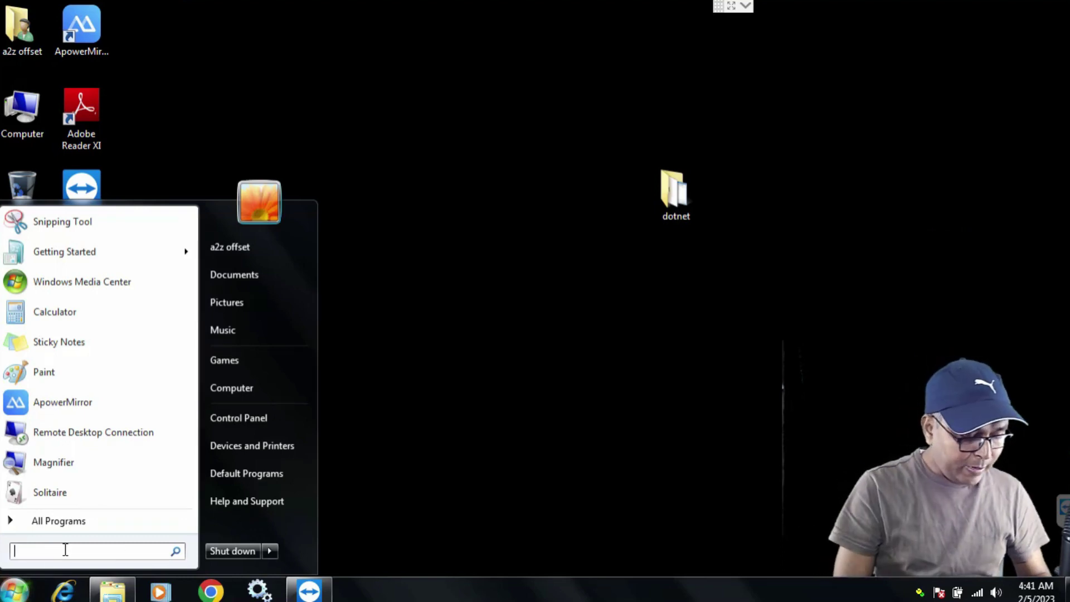
{"action": "type", "text": "mmc"}
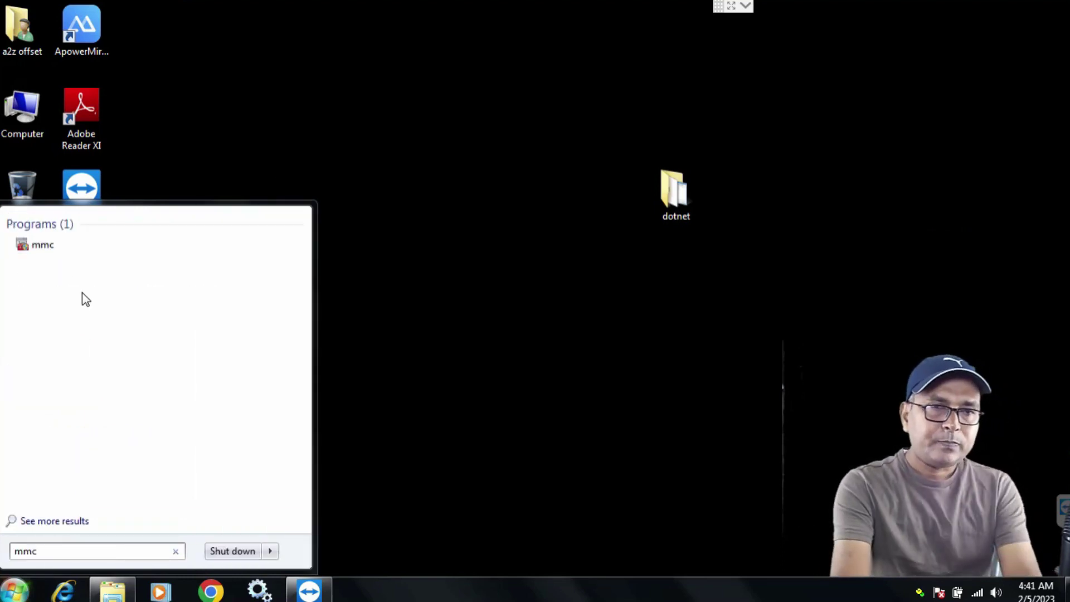
{"action": "left_click", "coordinate": [42, 253]}
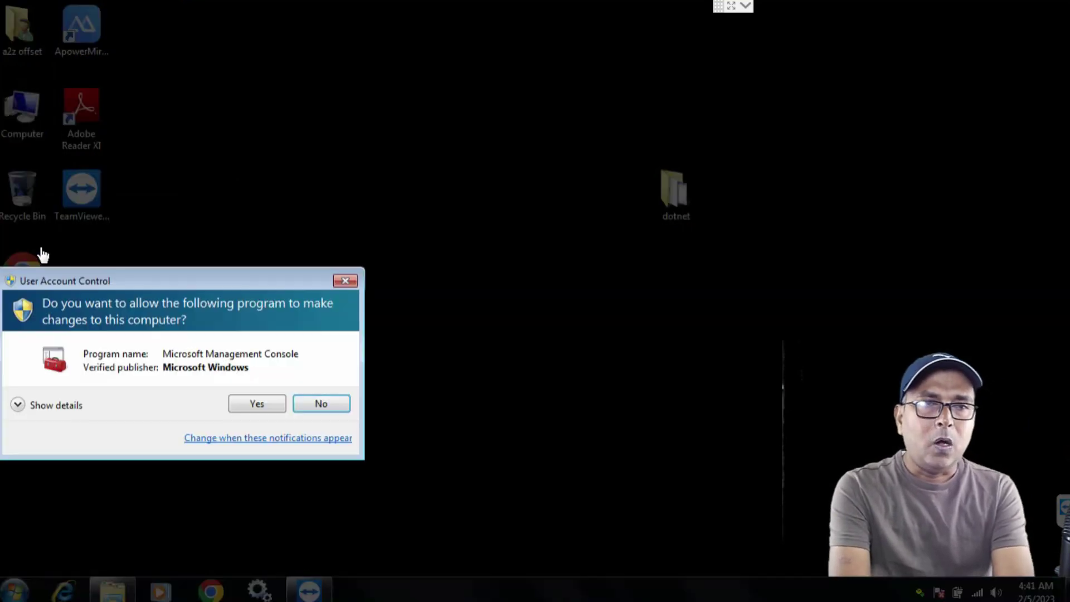
{"action": "left_click", "coordinate": [258, 405]}
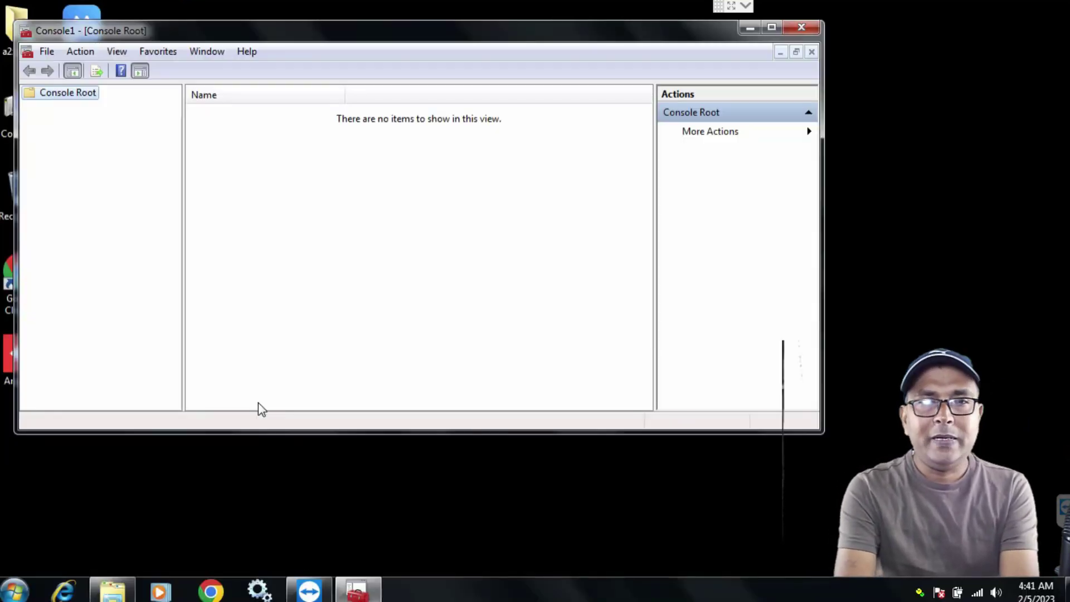
Step: Add the Certificates snap-in to the console for the computer account, managing the local computer
{"action": "left_click", "coordinate": [46, 53]}
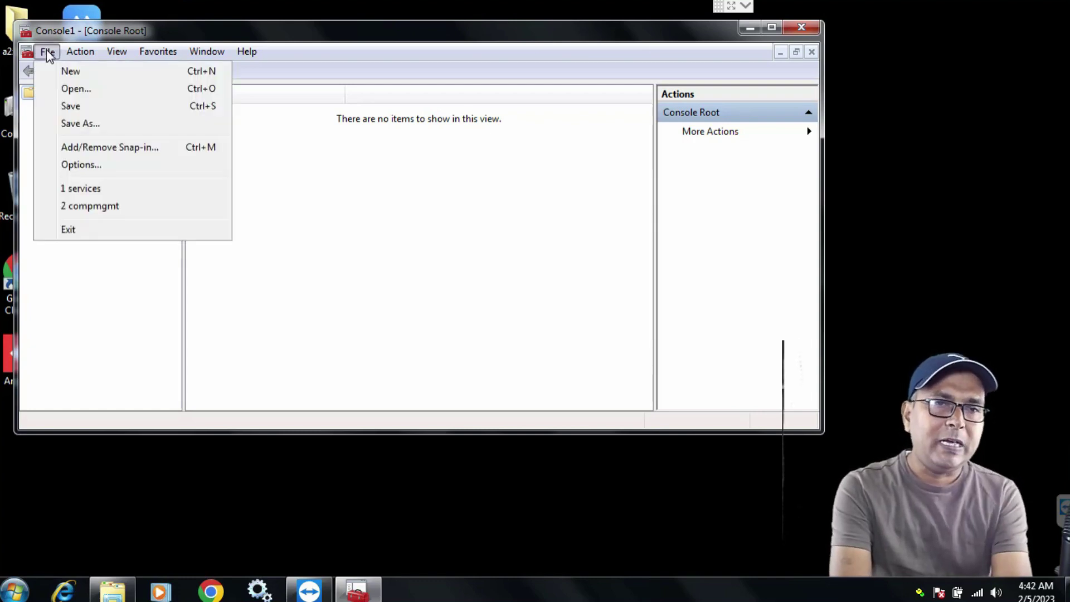
{"action": "left_click", "coordinate": [118, 153]}
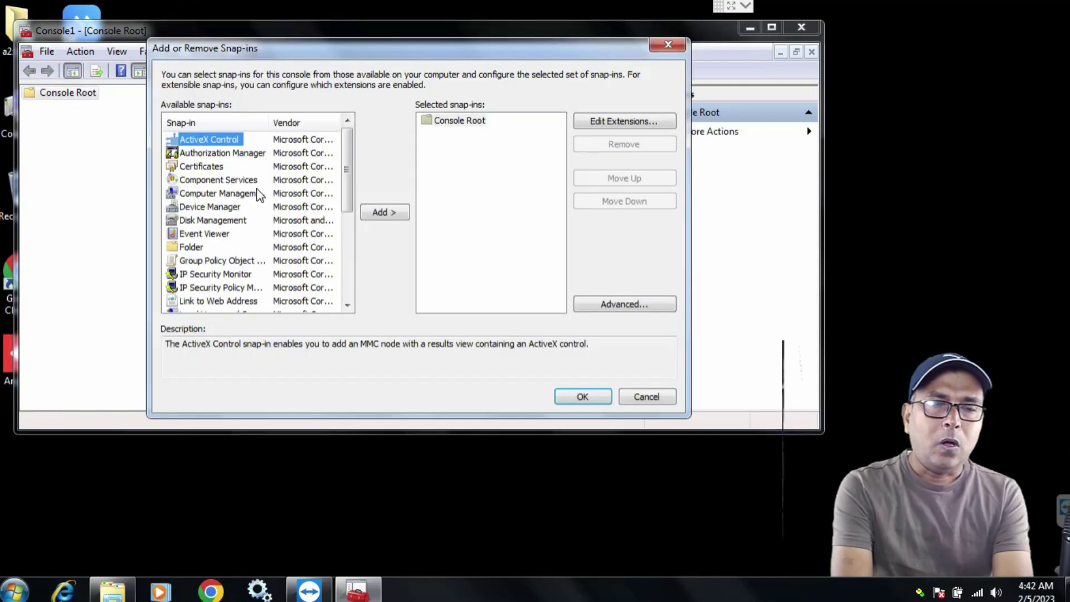
{"action": "left_click", "coordinate": [207, 165]}
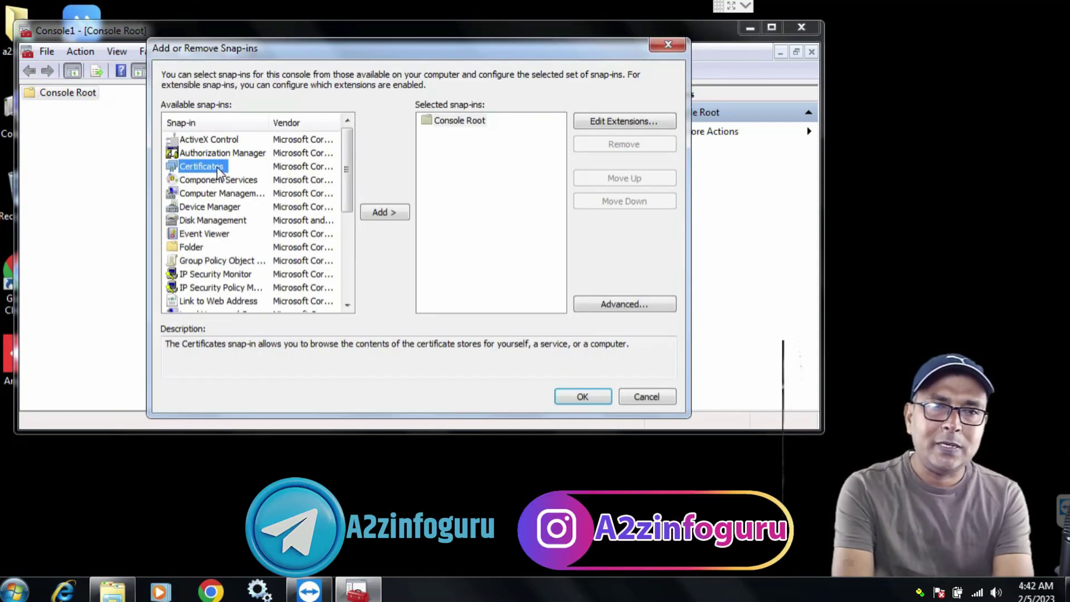
{"action": "left_click", "coordinate": [387, 216]}
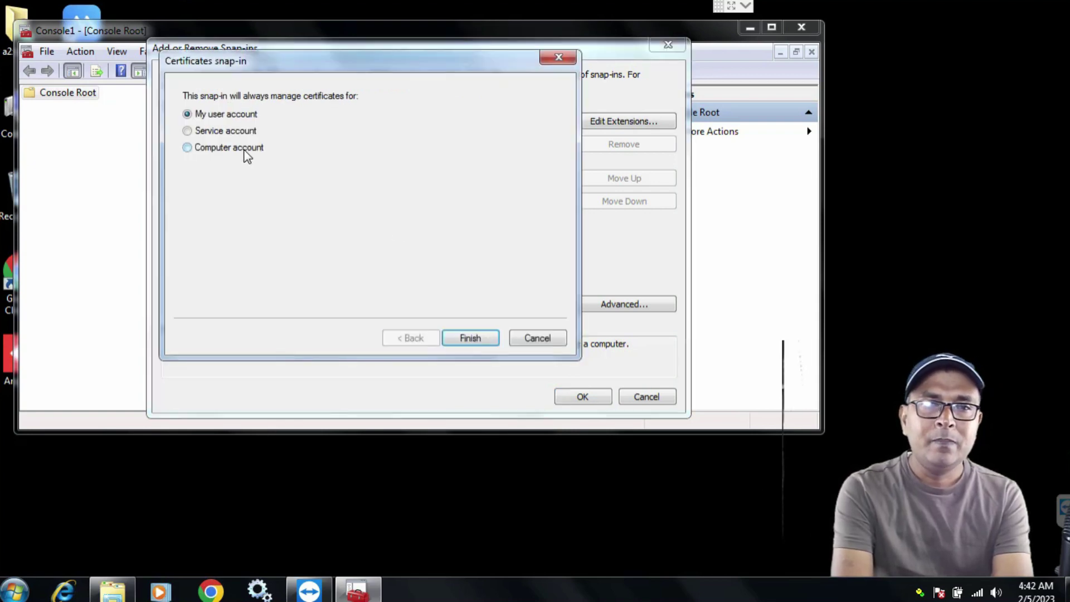
{"action": "left_click", "coordinate": [190, 148]}
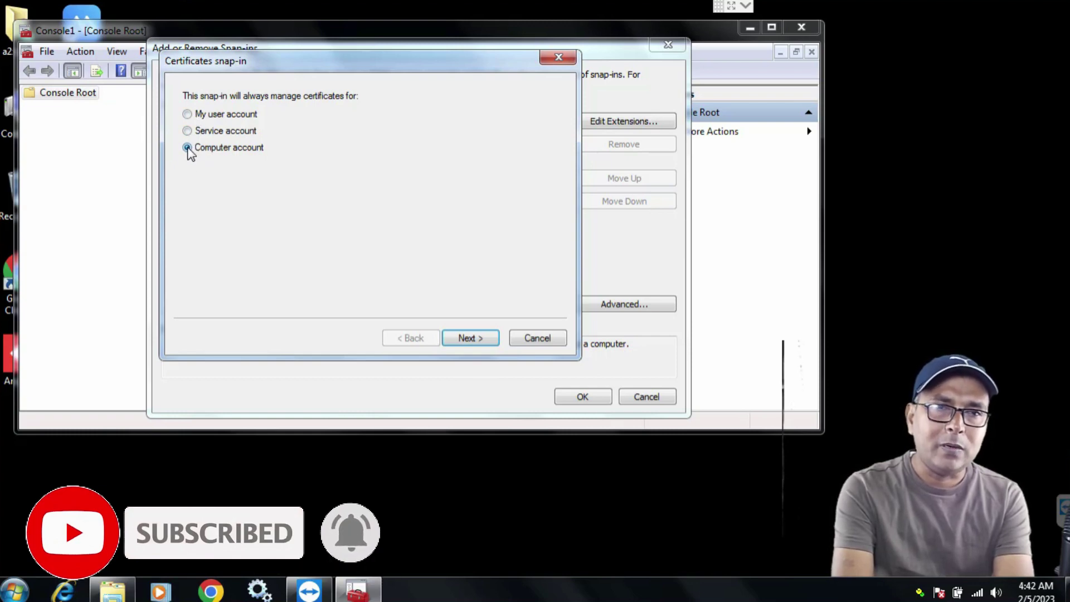
{"action": "left_click", "coordinate": [471, 338]}
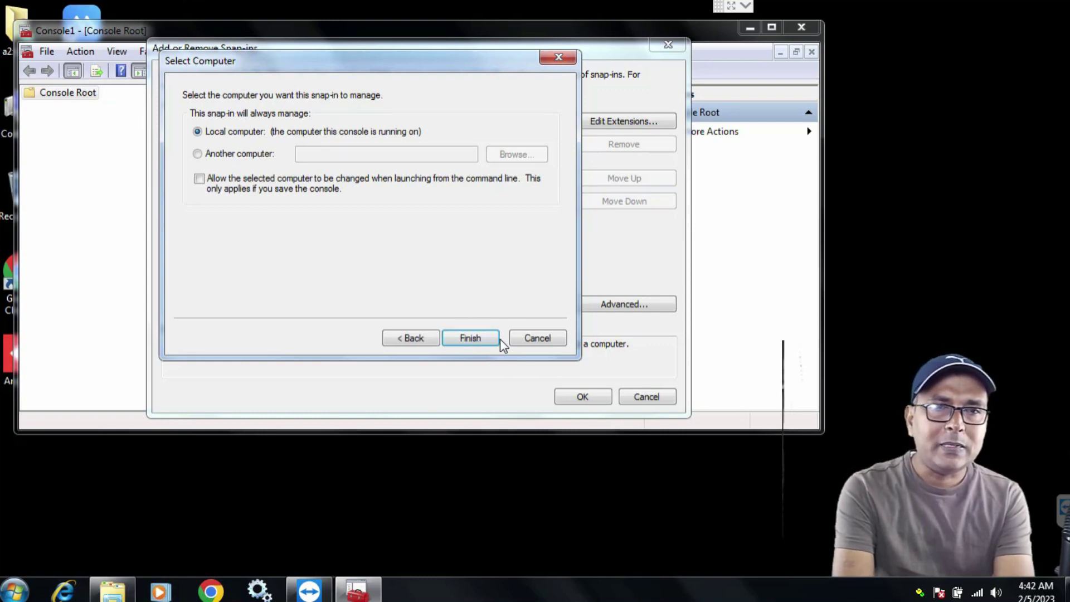
{"action": "left_click", "coordinate": [473, 338]}
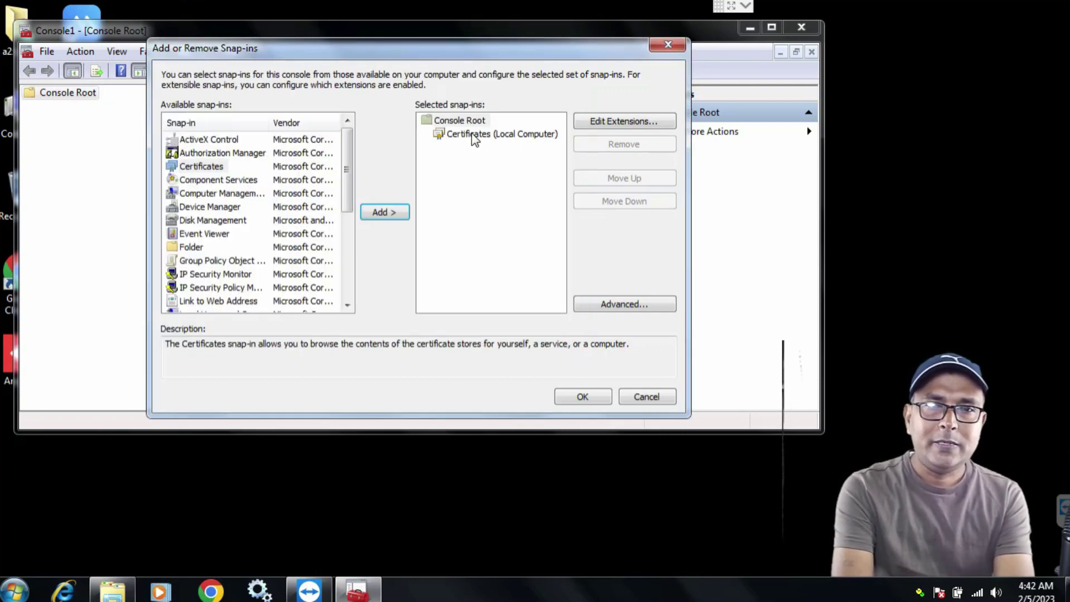
{"action": "left_click", "coordinate": [474, 139]}
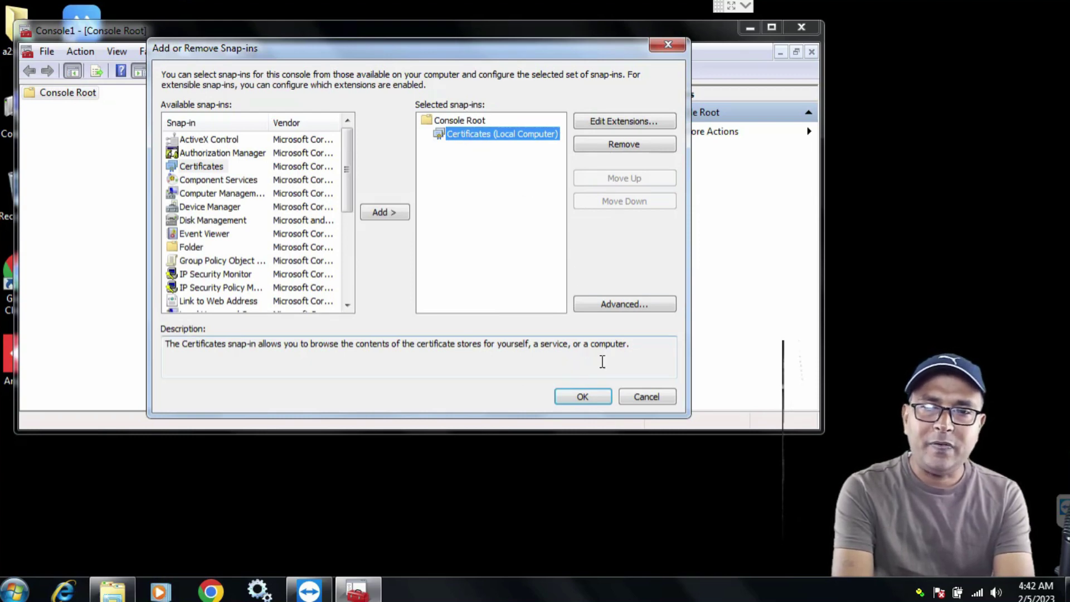
{"action": "left_click", "coordinate": [582, 396]}
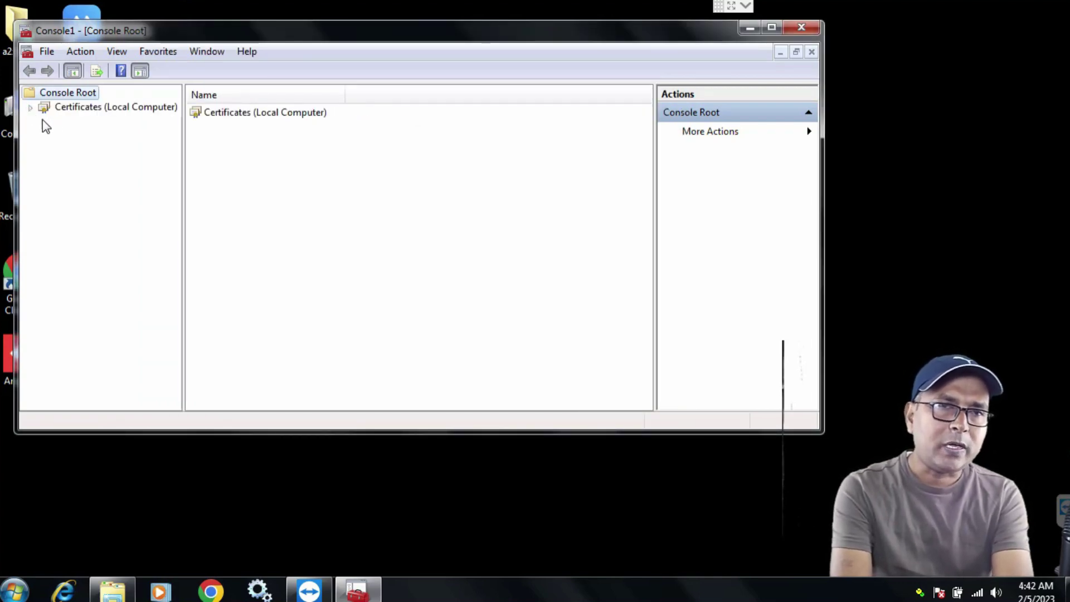
Step: Expand Certificates (Local Computer) and start the Certificate Import Wizard for the Trusted Root Certification Authorities store
{"action": "left_click", "coordinate": [32, 108]}
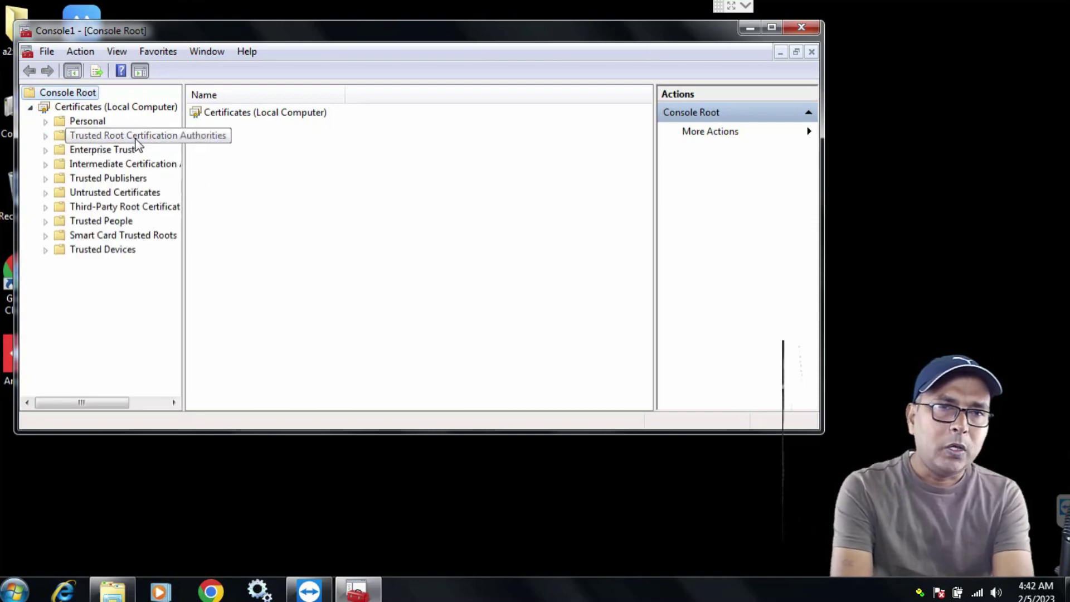
{"action": "right_click", "coordinate": [104, 139]}
{"action": "mouse_move", "coordinate": [173, 172]}
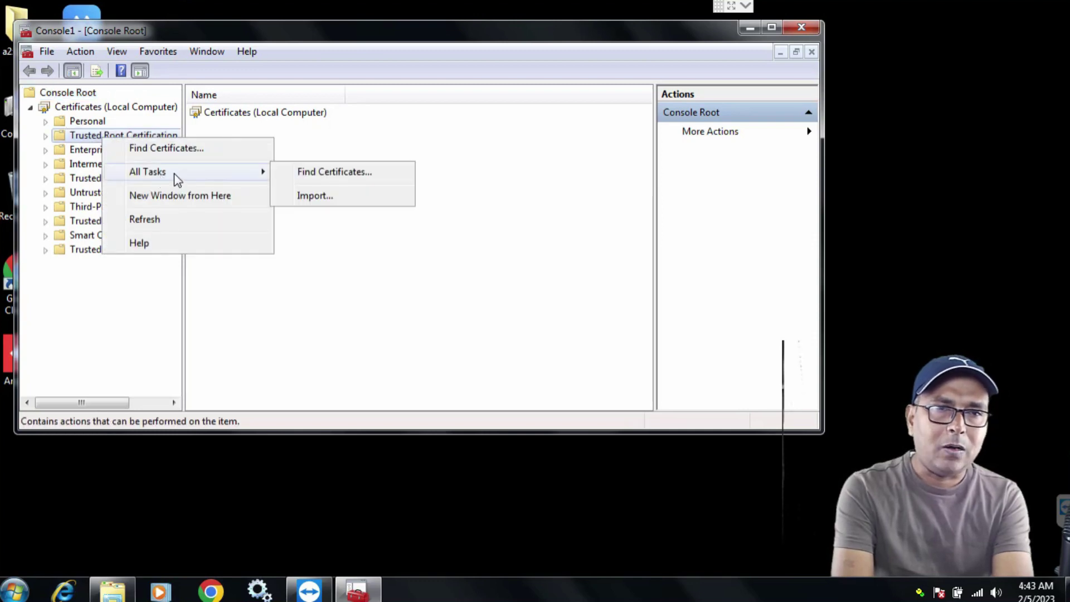
{"action": "left_click", "coordinate": [319, 196]}
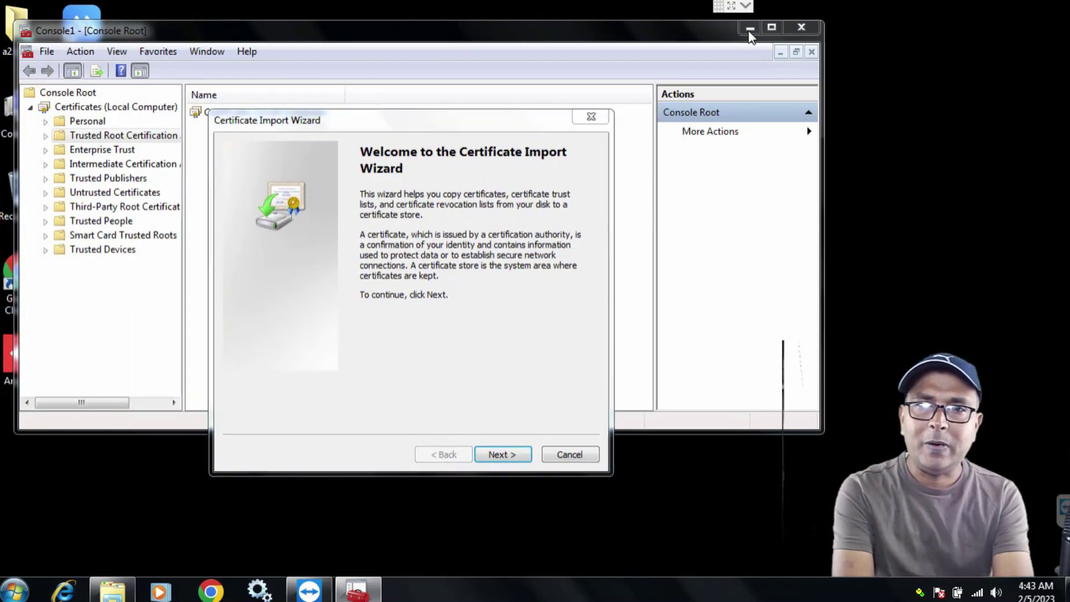
{"action": "left_click_drag", "start_coordinate": [500, 118], "coordinate": [496, 54]}
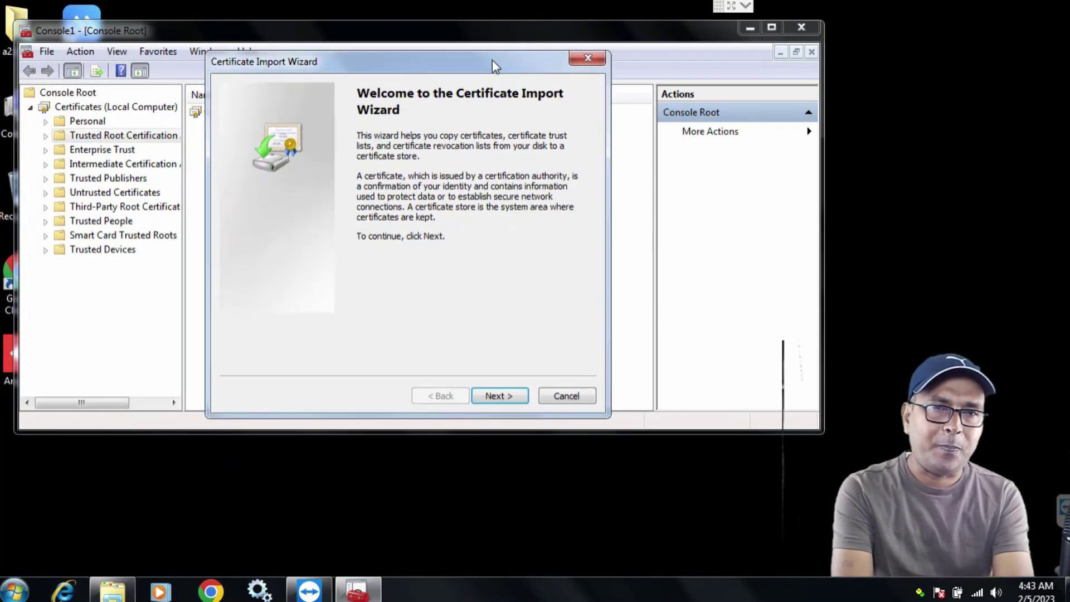
Step: Choose 2-MicrosoftRootCertificateAuthority2011 from the dotnet folder on the desktop as the file to import
{"action": "left_click", "coordinate": [511, 397]}
{"action": "left_click", "coordinate": [539, 162]}
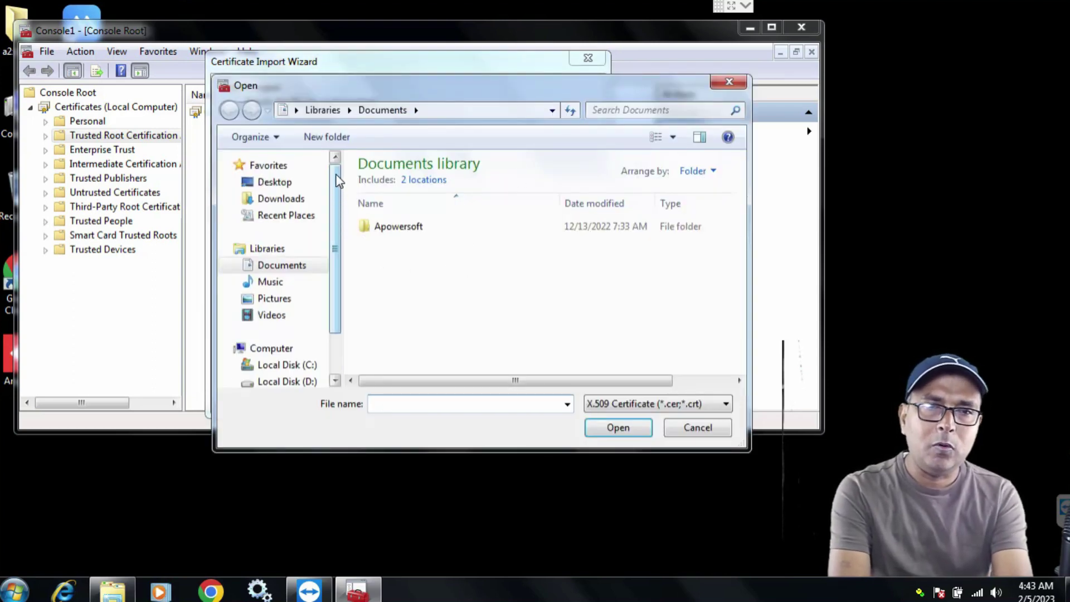
{"action": "left_click", "coordinate": [275, 184]}
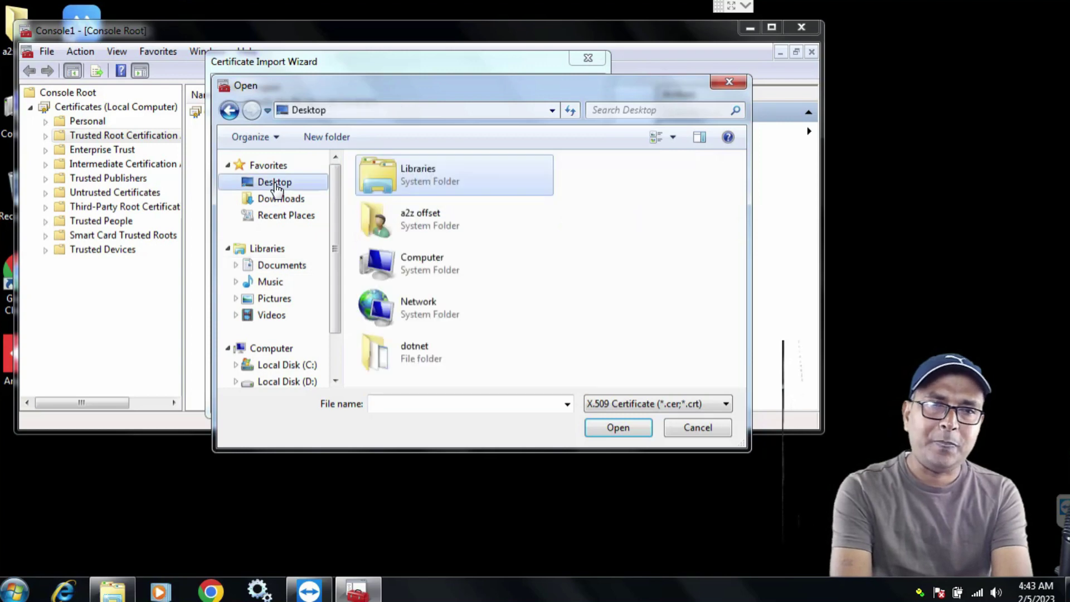
{"action": "double_click", "coordinate": [412, 358]}
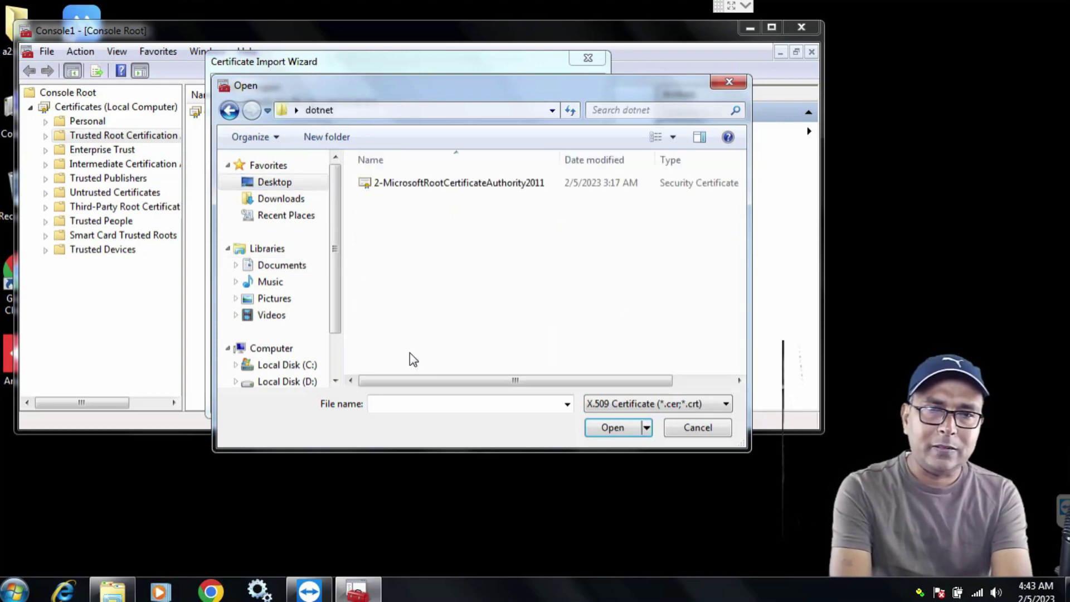
{"action": "left_click", "coordinate": [477, 184]}
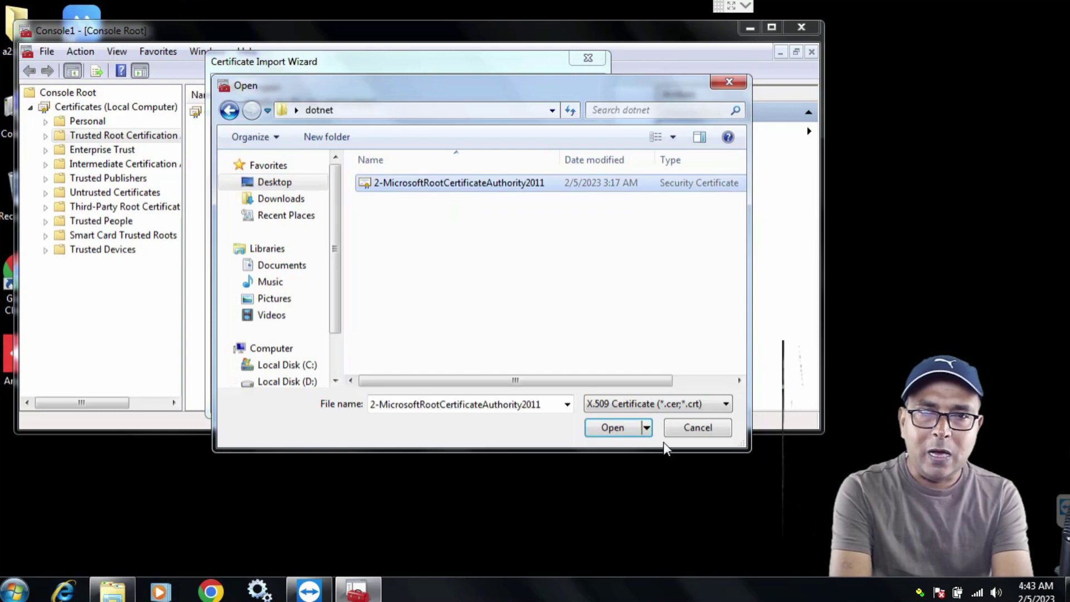
{"action": "left_click", "coordinate": [613, 429]}
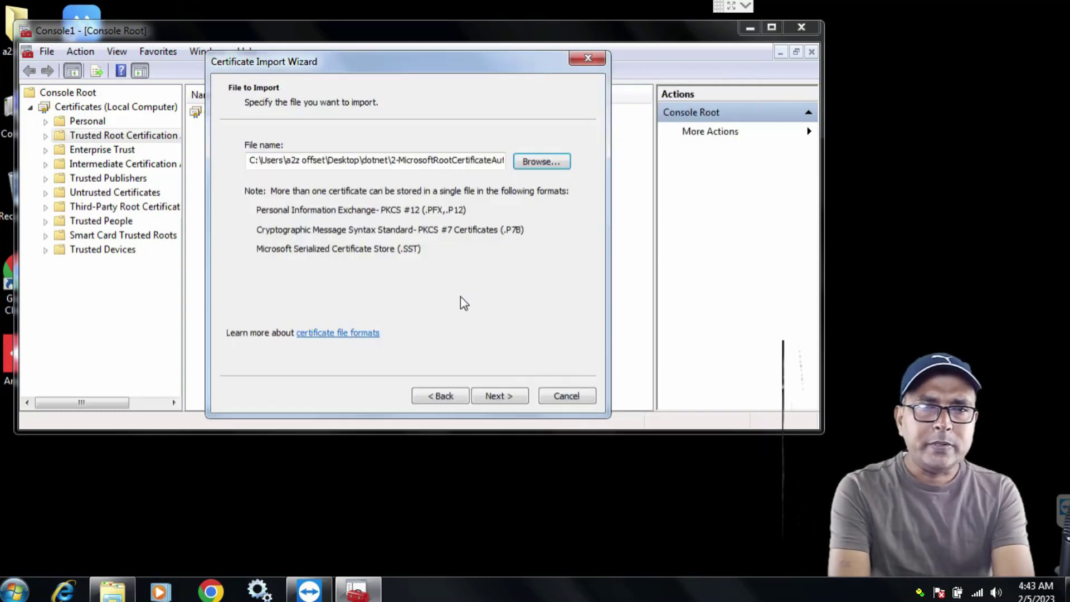
Step: Complete the certificate import, placing it in the Trusted Root Certification Authorities store
{"action": "left_click", "coordinate": [504, 396]}
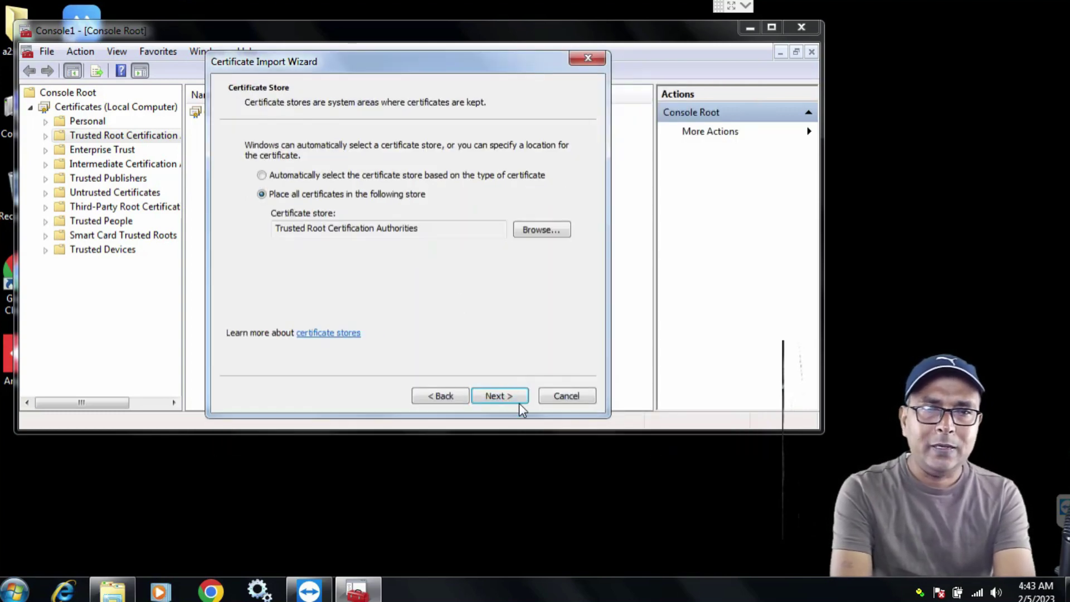
{"action": "left_click", "coordinate": [512, 396]}
{"action": "left_click", "coordinate": [508, 397]}
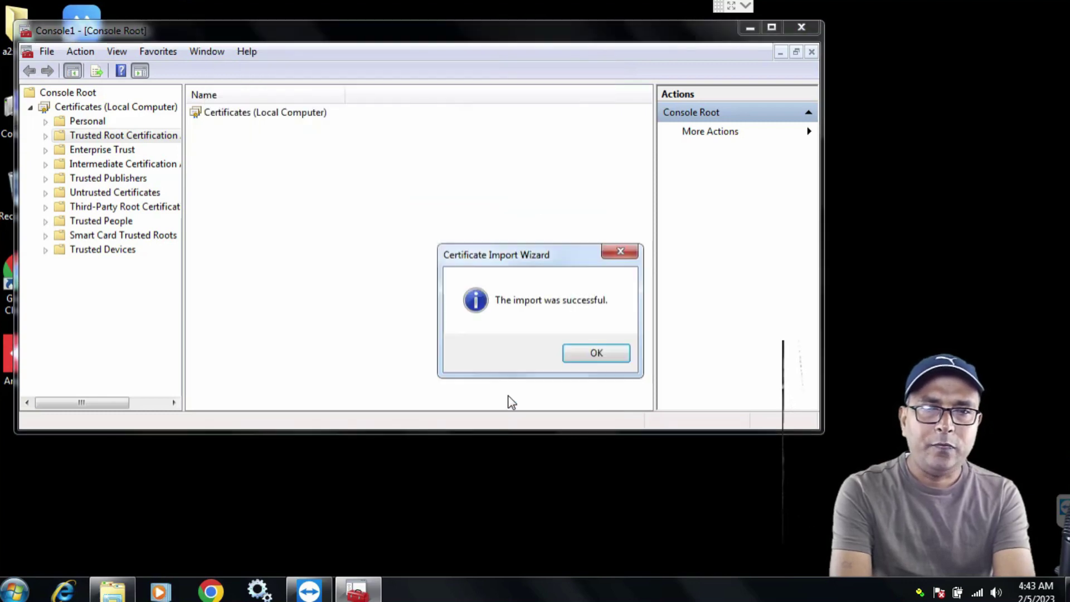
{"action": "left_click", "coordinate": [603, 352]}
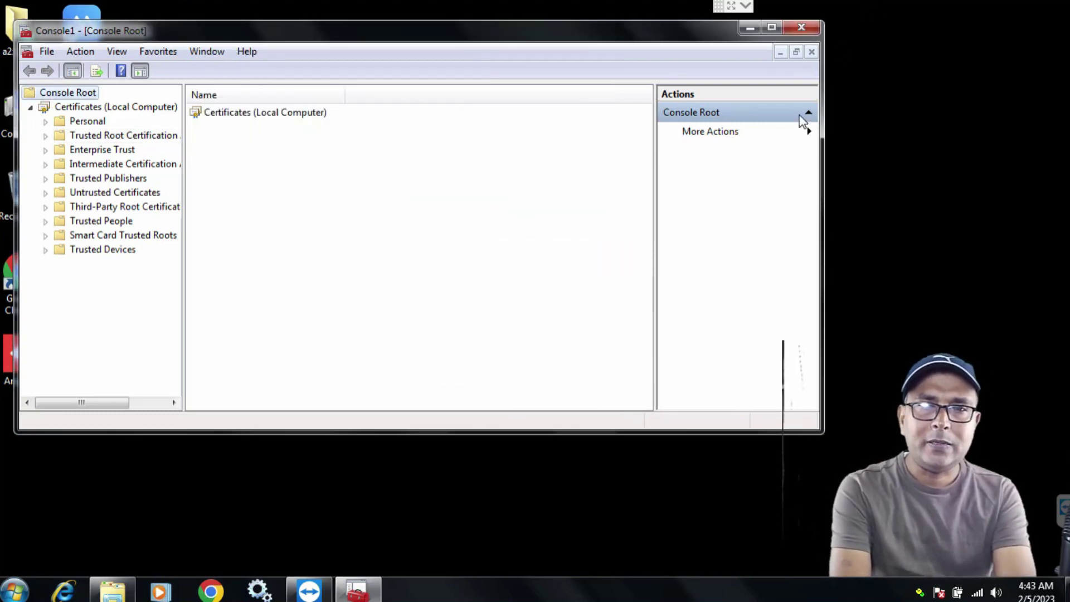
Step: Close the management console and reopen the dotnet folder from the desktop
{"action": "left_click", "coordinate": [803, 26]}
{"action": "left_click", "coordinate": [439, 273]}
{"action": "right_click", "coordinate": [439, 275]}
{"action": "double_click", "coordinate": [674, 189]}
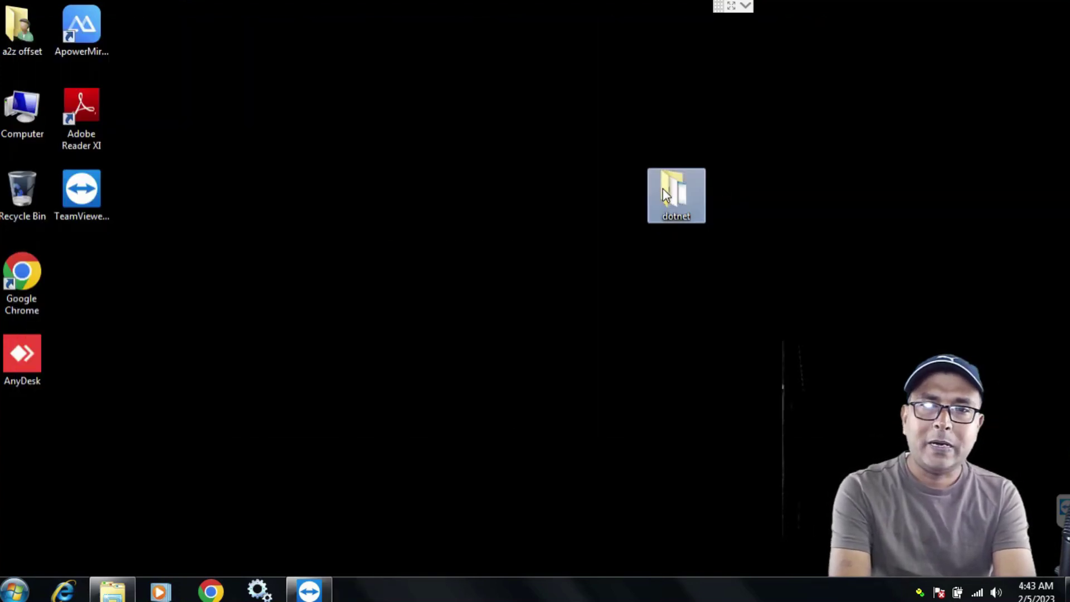
Step: Look over the Service Pack, root certificate, patch and SP1 LINK 32-64 files in the dotnet folder
{"action": "left_click", "coordinate": [504, 170]}
{"action": "left_click", "coordinate": [507, 154]}
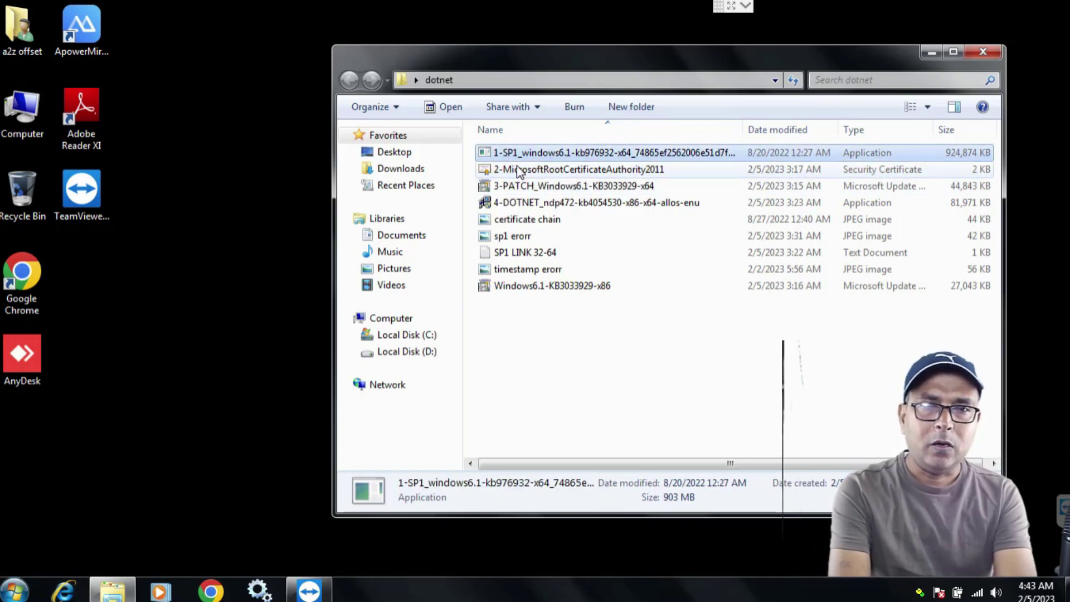
{"action": "left_click", "coordinate": [544, 171]}
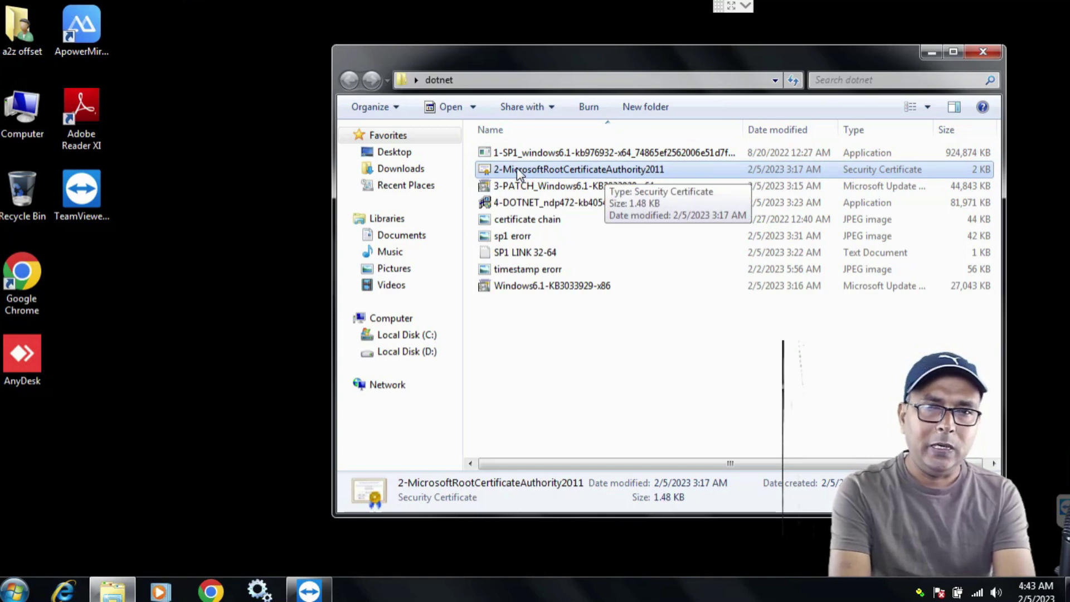
{"action": "left_click", "coordinate": [527, 186]}
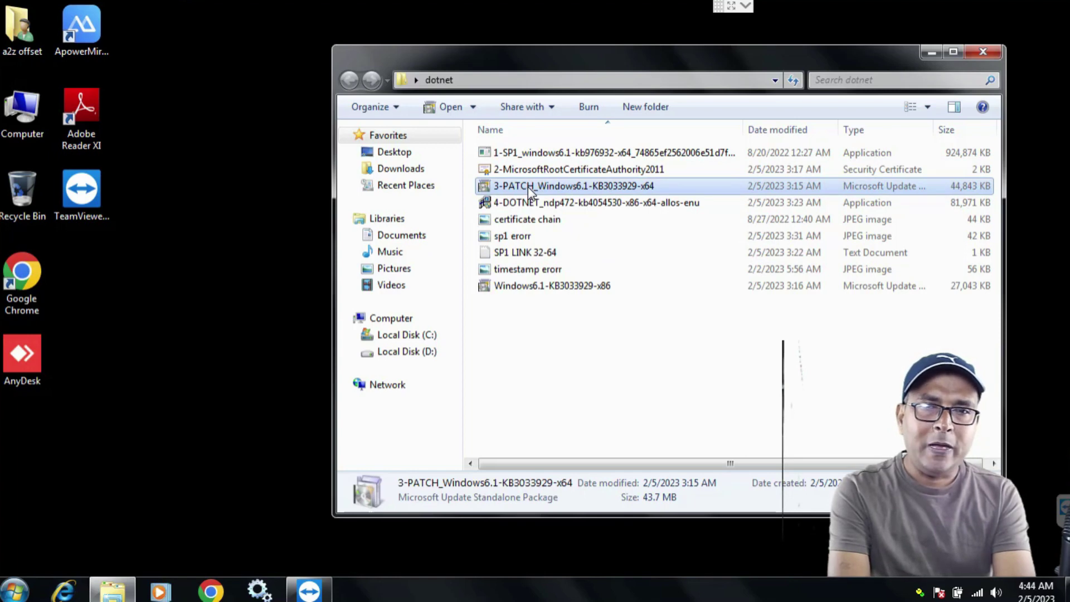
{"action": "key", "text": "Down"}
{"action": "key", "text": "Down"}
{"action": "key", "text": "Down"}
{"action": "key", "text": "Down"}
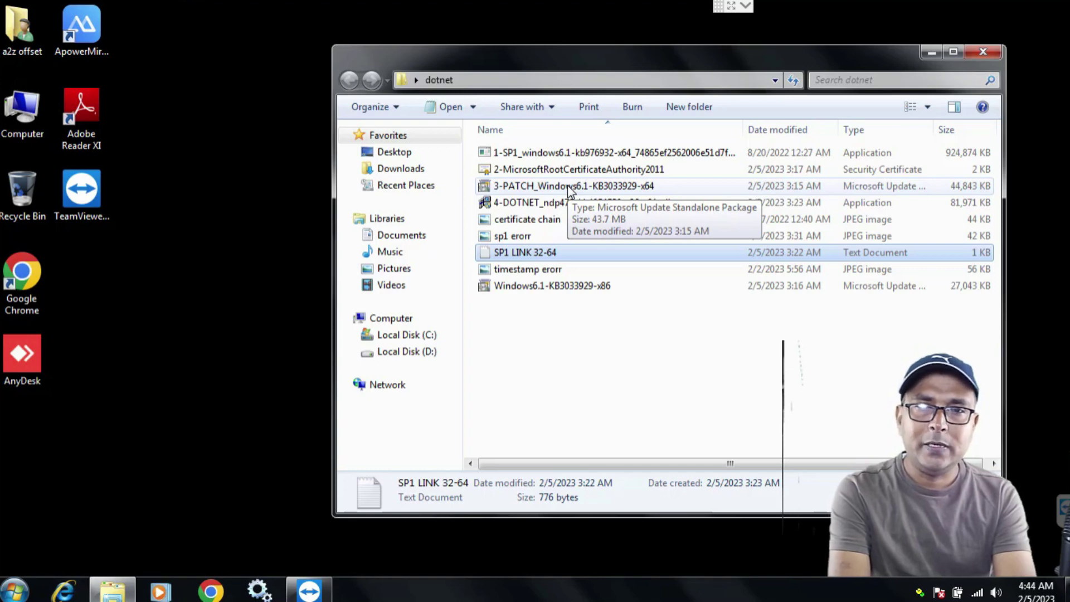
Step: Launch the 3-PATCH_Windows6.1-KB3033929-x64 update installer from the dotnet folder
{"action": "right_click", "coordinate": [567, 185]}
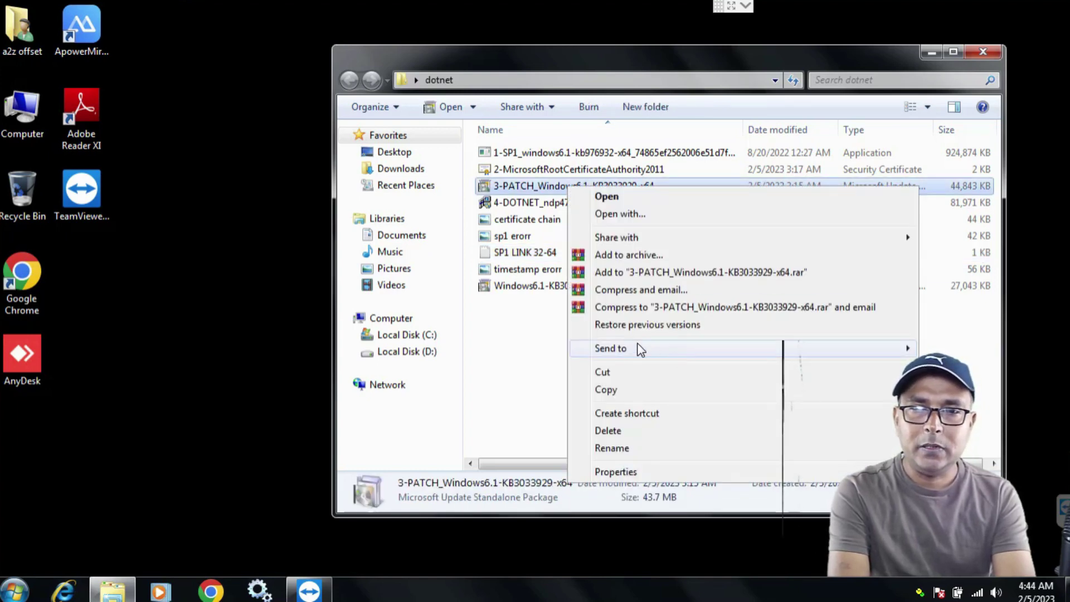
{"action": "left_click", "coordinate": [557, 323]}
{"action": "right_click", "coordinate": [537, 187]}
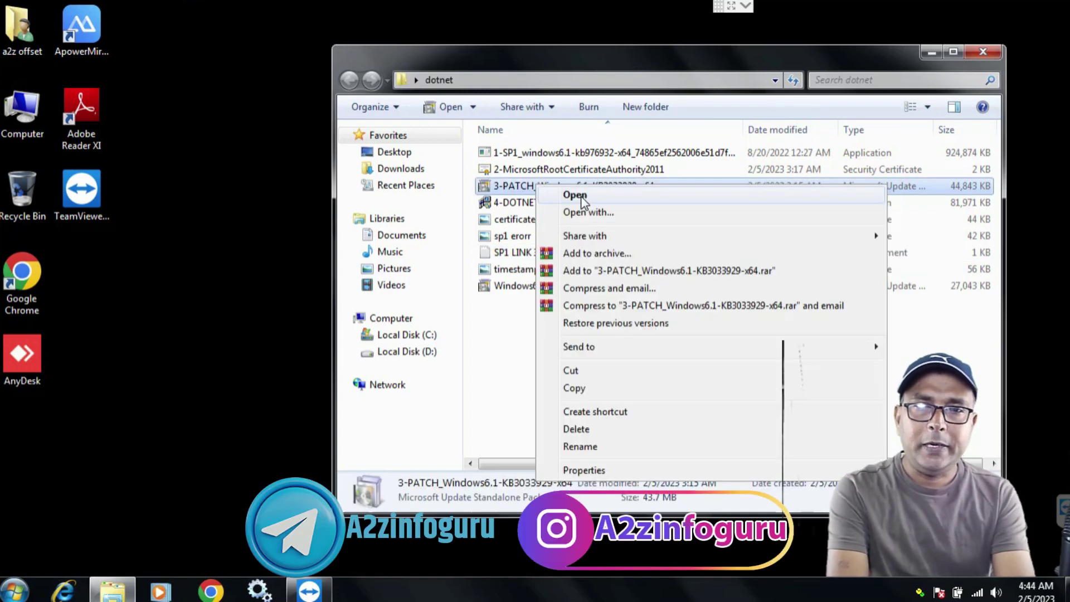
{"action": "left_click", "coordinate": [577, 196]}
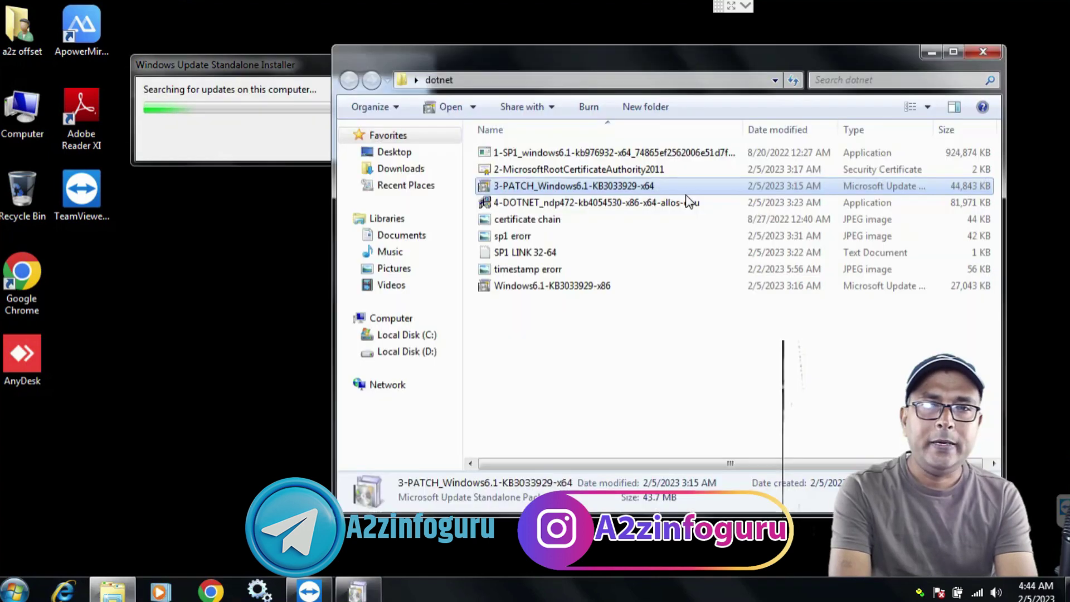
Step: View the timestamp erorr image in the dotnet folder, close it and minimize the folder window
{"action": "double_click", "coordinate": [523, 269]}
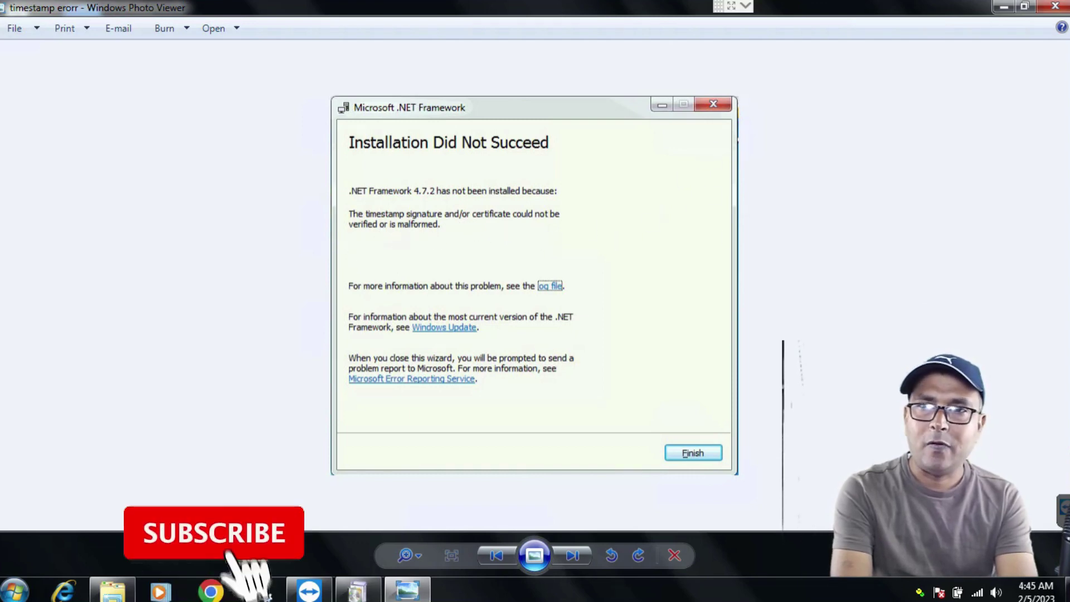
{"action": "left_click", "coordinate": [1054, 7]}
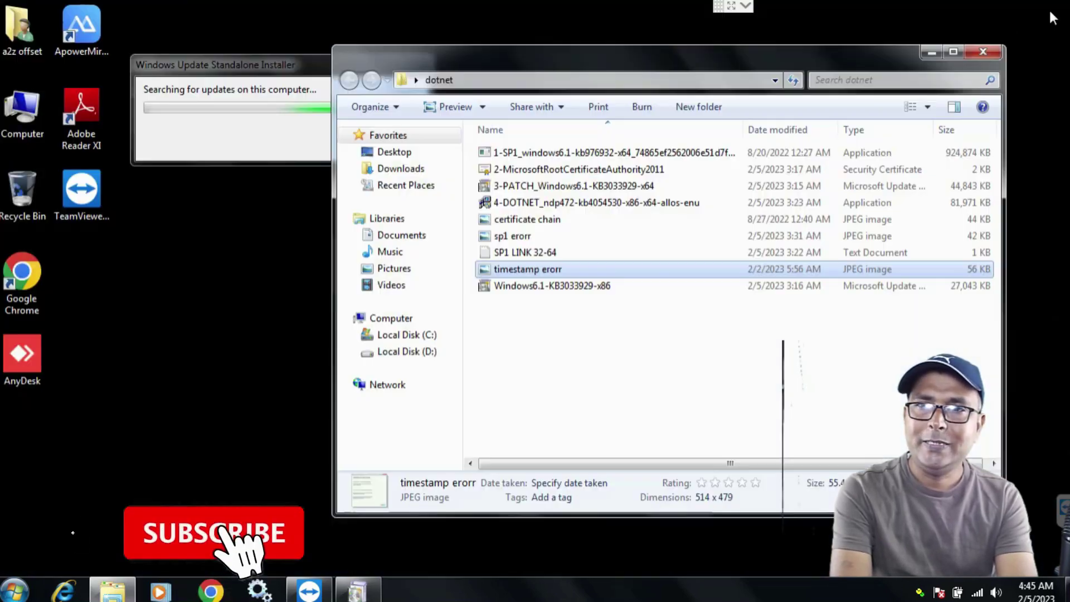
{"action": "left_click", "coordinate": [931, 52]}
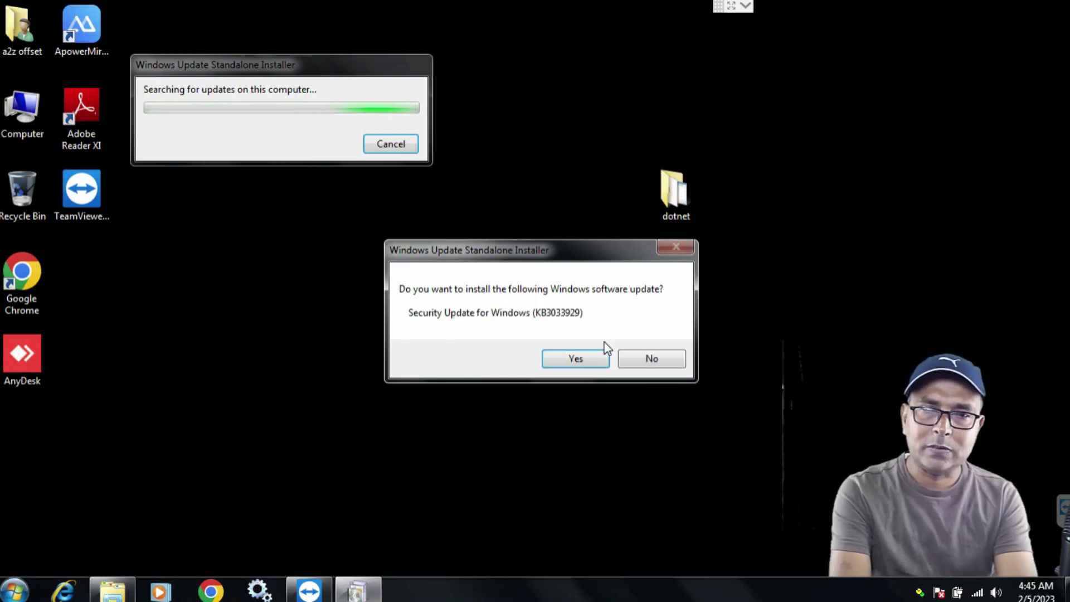
Step: Approve installation of the KB3033929 security update and restart the computer to finish it
{"action": "left_click", "coordinate": [562, 359]}
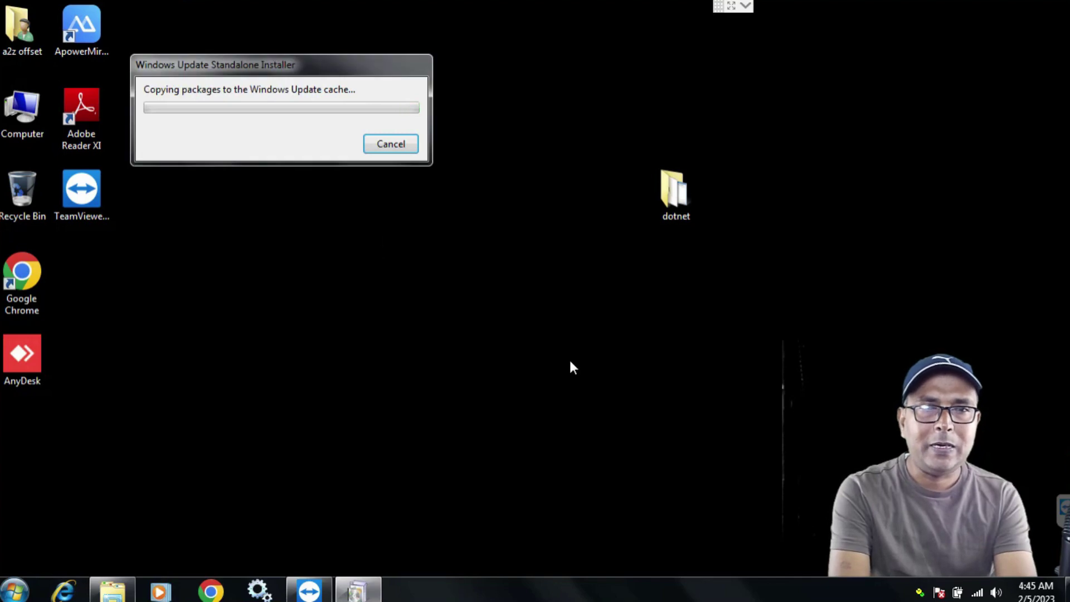
{"action": "left_click_drag", "start_coordinate": [365, 136], "coordinate": [353, 101]}
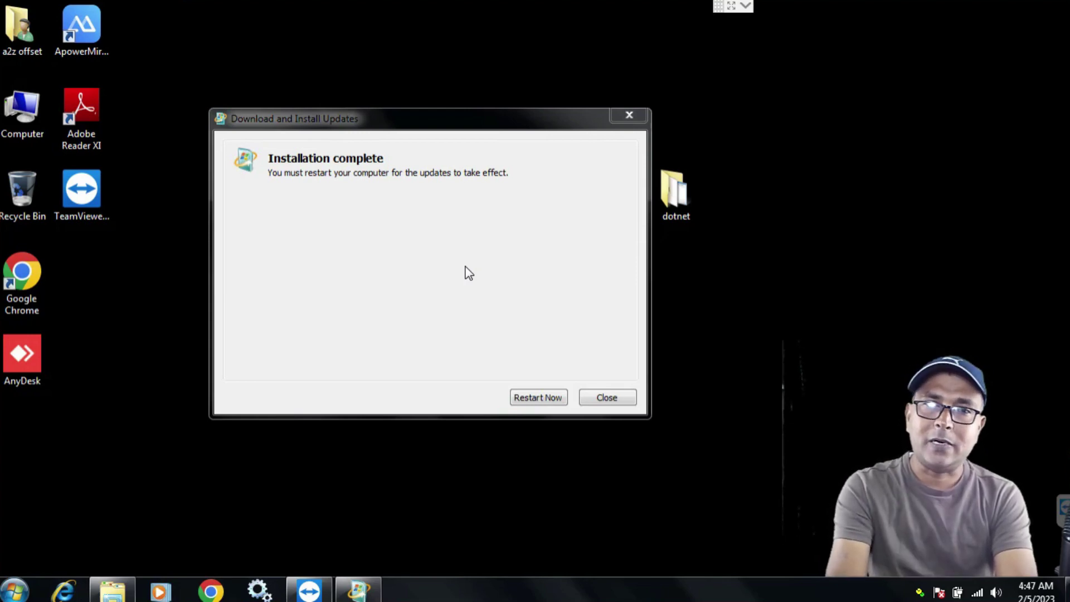
{"action": "left_click", "coordinate": [537, 397]}
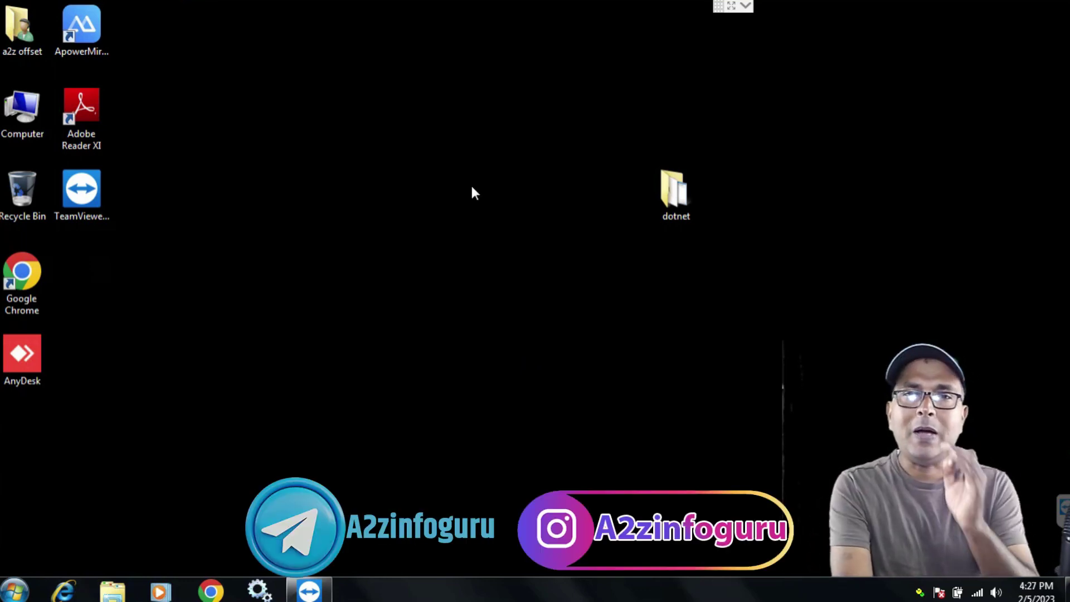
Step: Reopen the dotnet folder from the desktop and select the 4-DOTNET_ndp472-kb4054530-x86-x64-allos-enu installer
{"action": "double_click", "coordinate": [678, 198]}
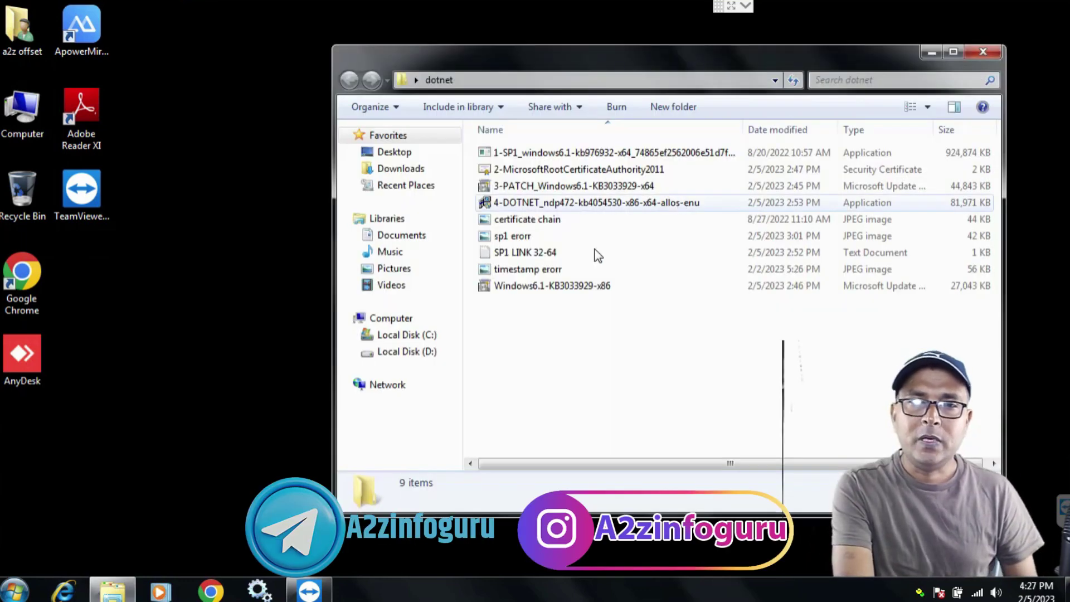
{"action": "left_click", "coordinate": [524, 204]}
{"action": "left_click", "coordinate": [511, 156]}
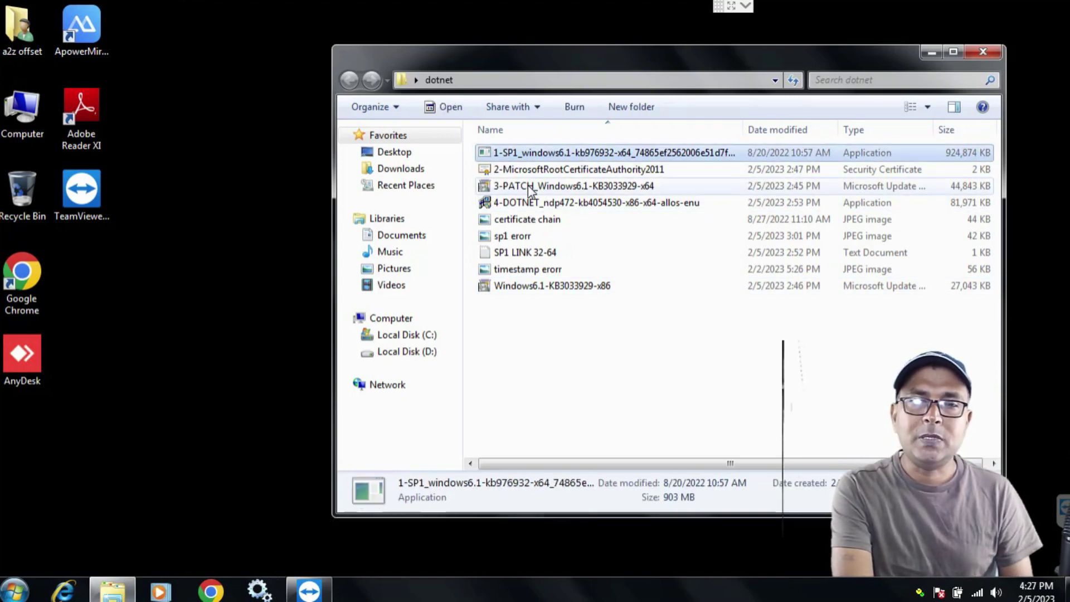
{"action": "left_click", "coordinate": [513, 171]}
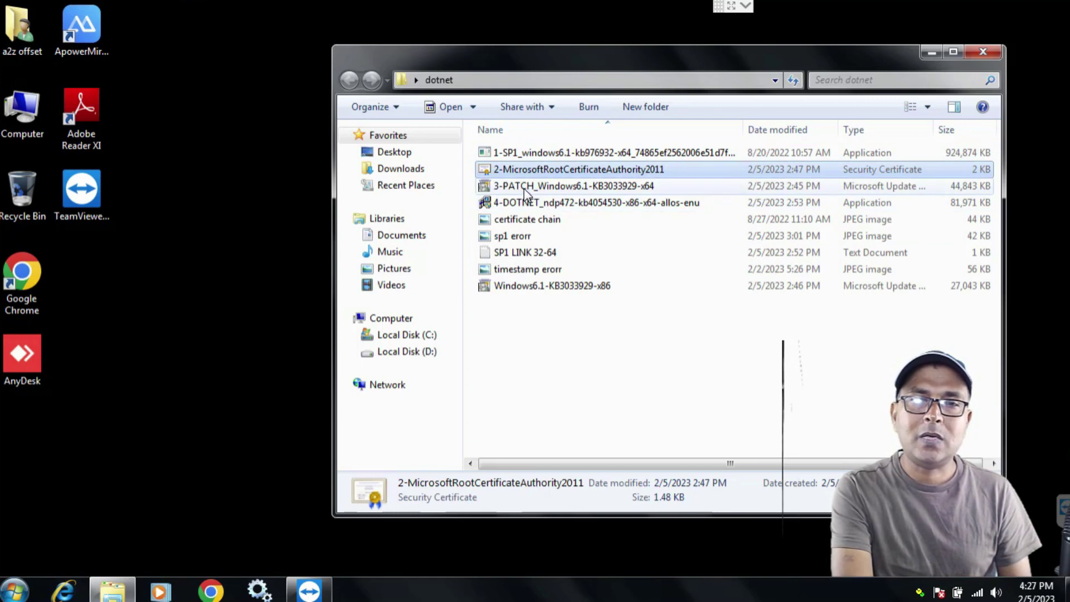
{"action": "left_click", "coordinate": [527, 186]}
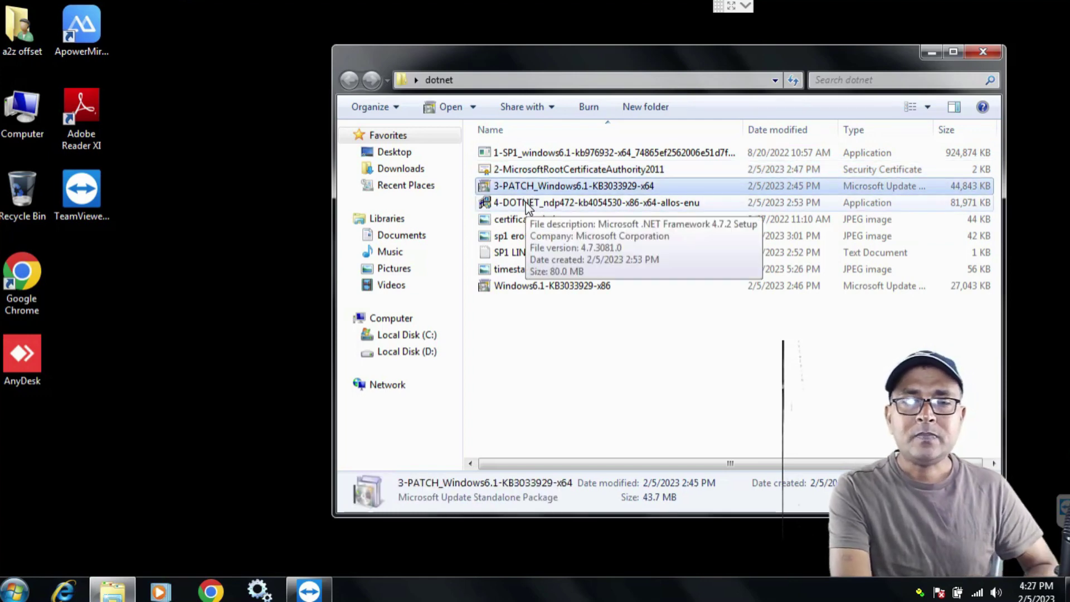
{"action": "left_click", "coordinate": [528, 204]}
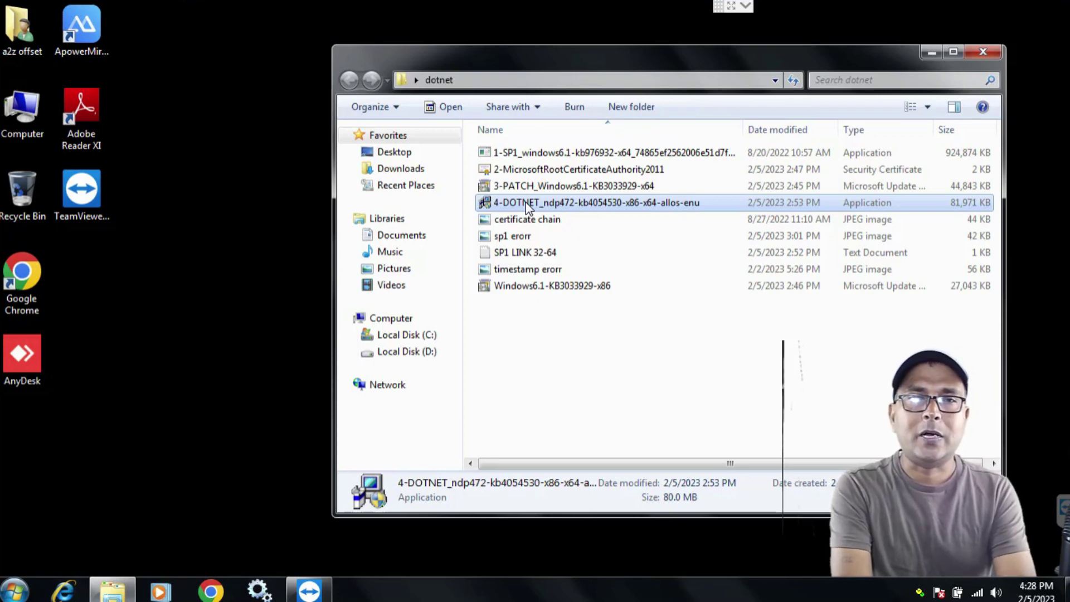
Step: Run the selected .NET Framework 4.7.2 setup as administrator, accept the license terms and start the installation
{"action": "right_click", "coordinate": [565, 208]}
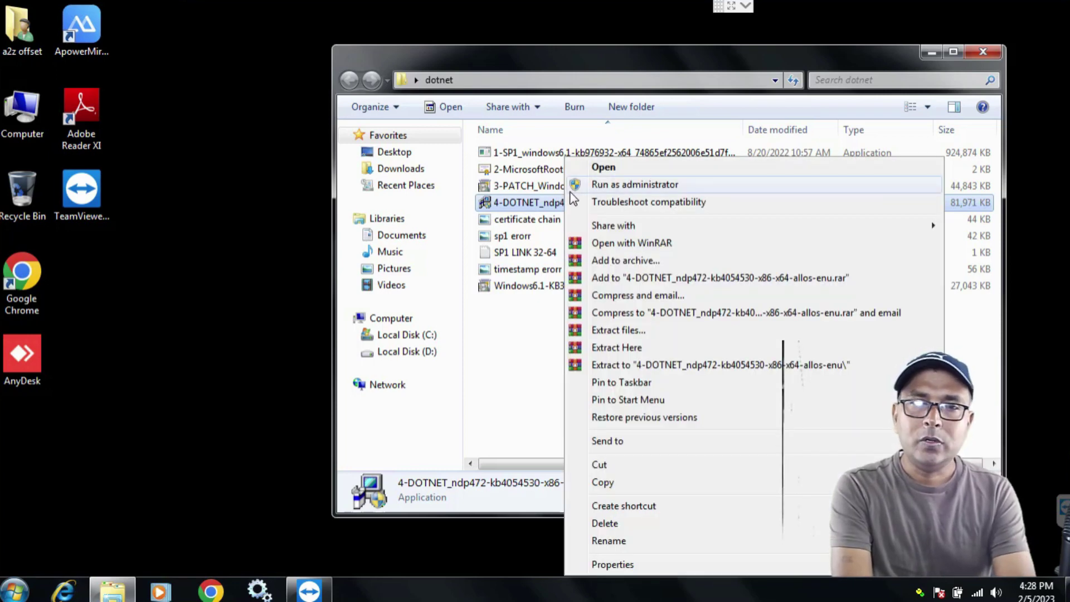
{"action": "left_click", "coordinate": [610, 185]}
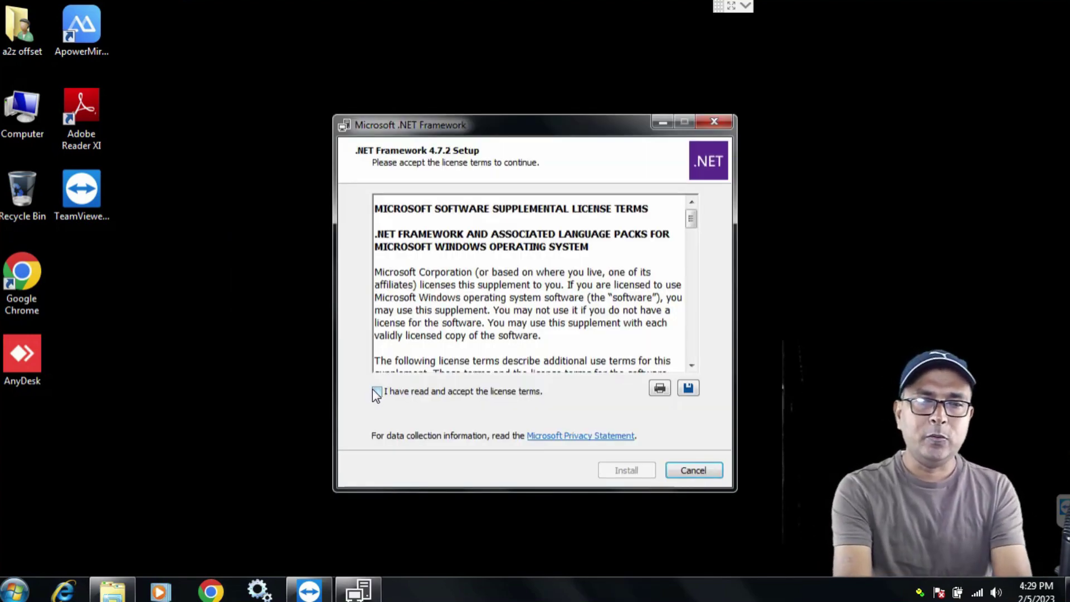
{"action": "left_click", "coordinate": [377, 392]}
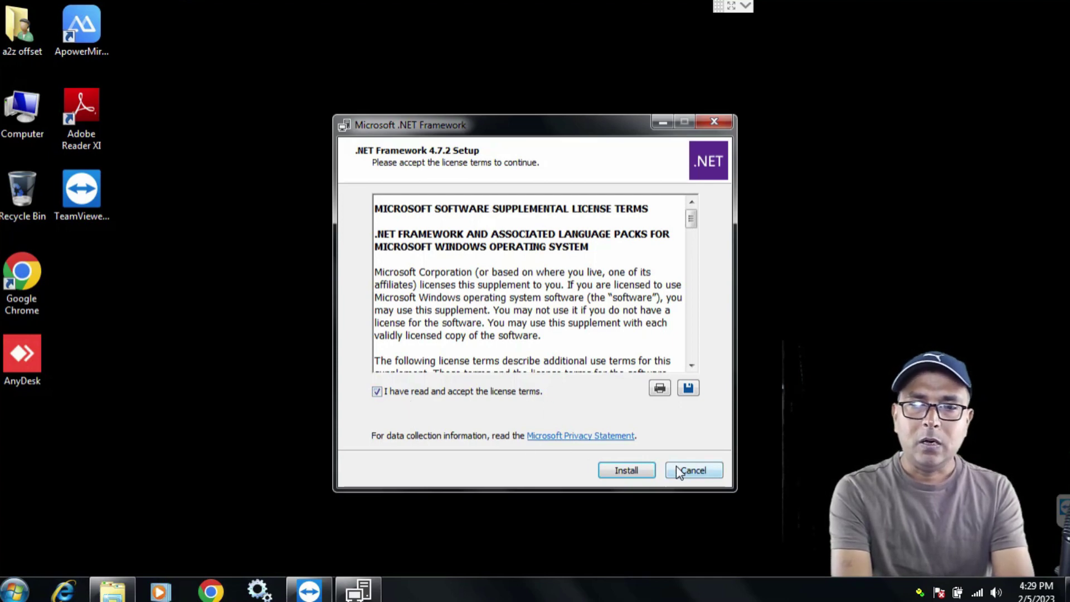
{"action": "left_click", "coordinate": [623, 471]}
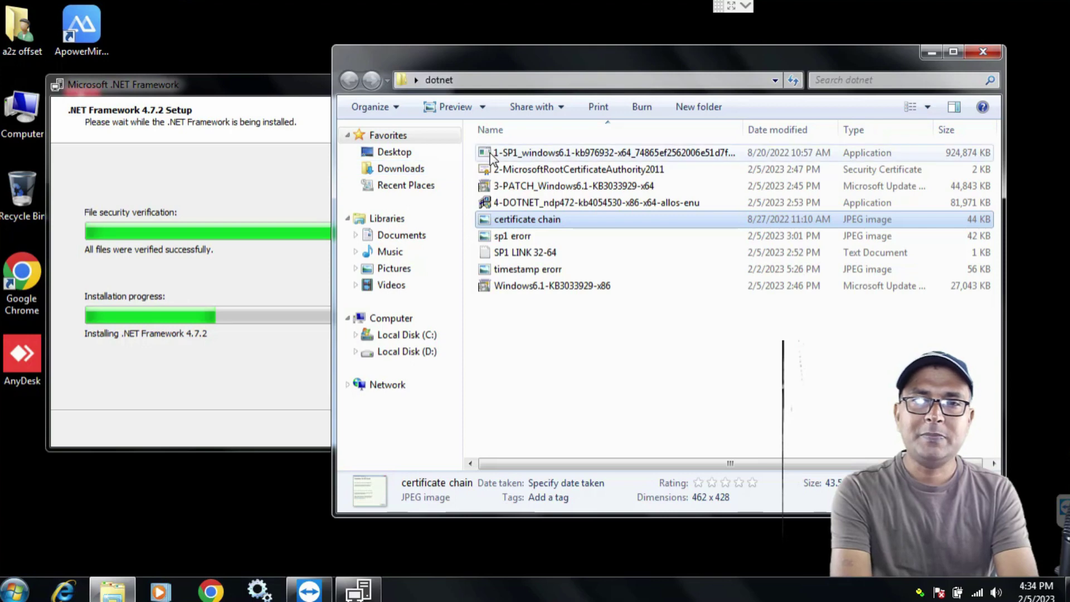
Step: Review the four numbered installation files in the dotnet folder in their order, and minimize the folder window
{"action": "left_click", "coordinate": [502, 153]}
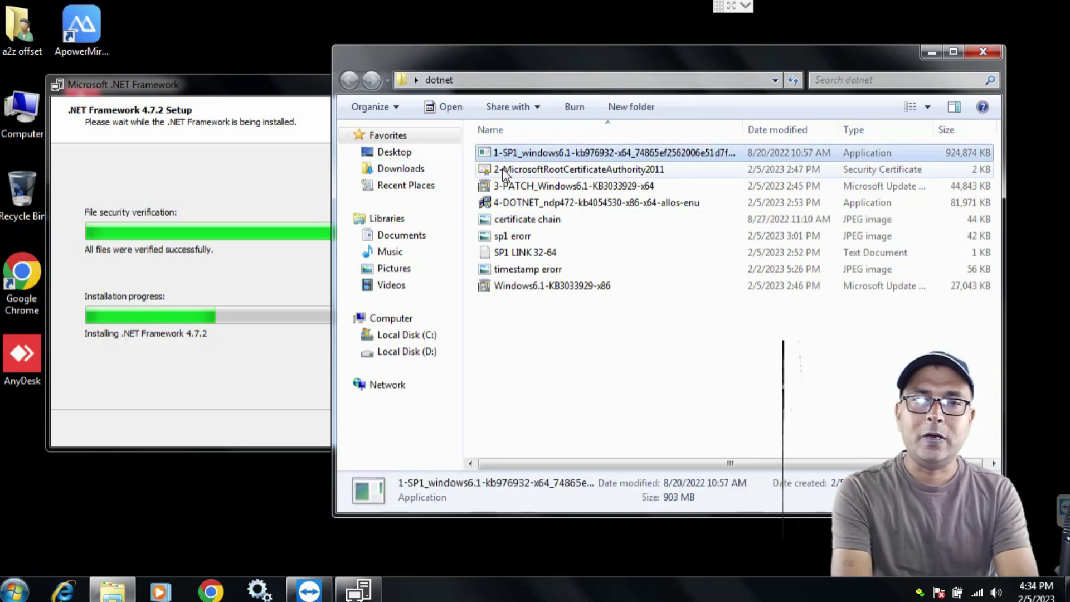
{"action": "left_click", "coordinate": [519, 169]}
{"action": "left_click", "coordinate": [518, 186]}
{"action": "left_click", "coordinate": [519, 204]}
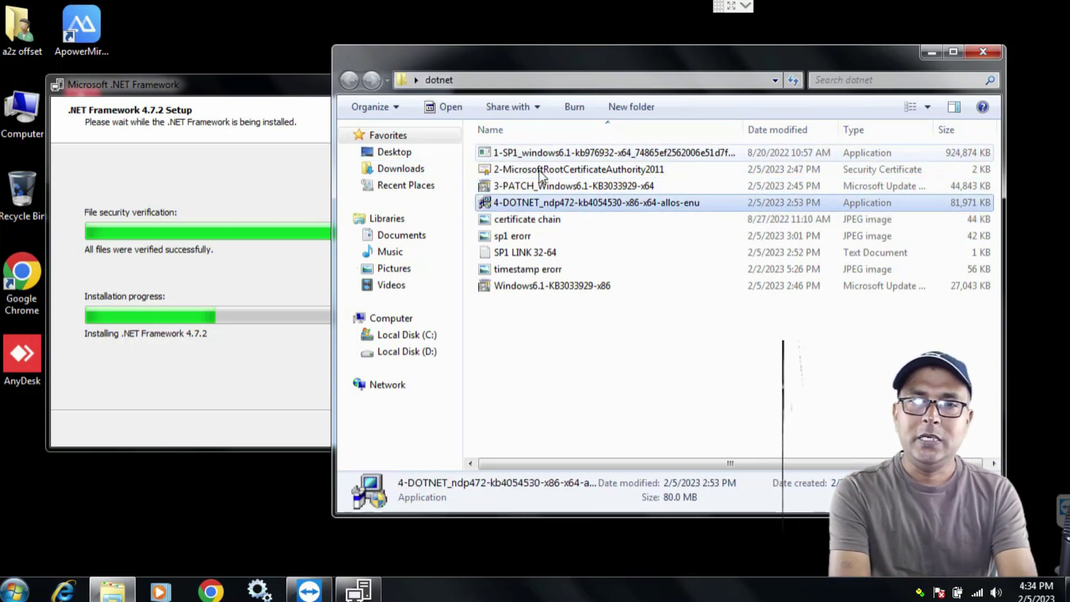
{"action": "left_click", "coordinate": [520, 186]}
{"action": "left_click", "coordinate": [526, 153]}
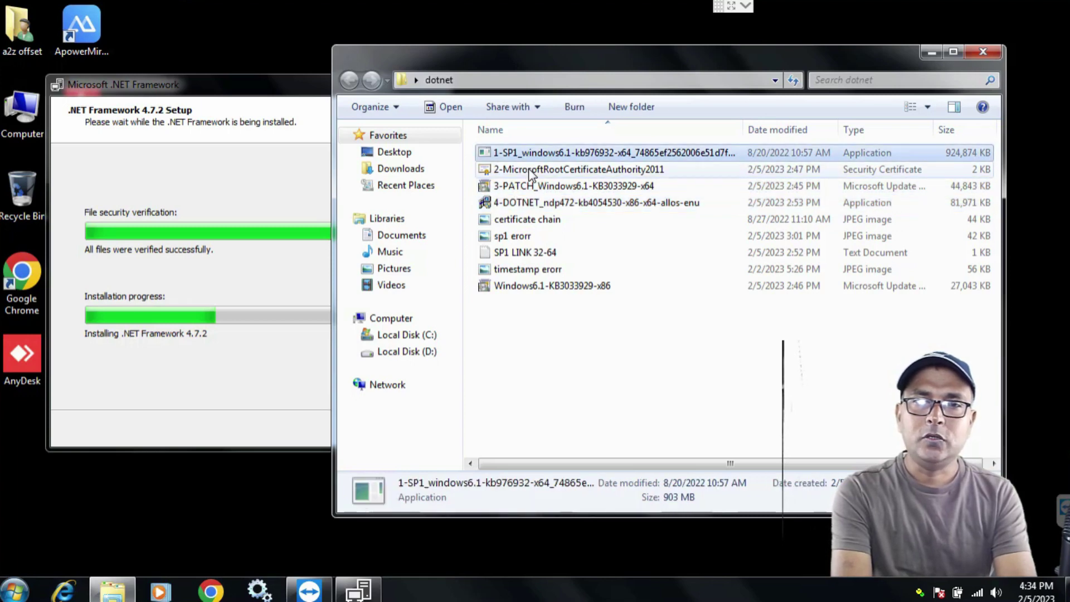
{"action": "left_click", "coordinate": [526, 169]}
{"action": "left_click", "coordinate": [543, 186]}
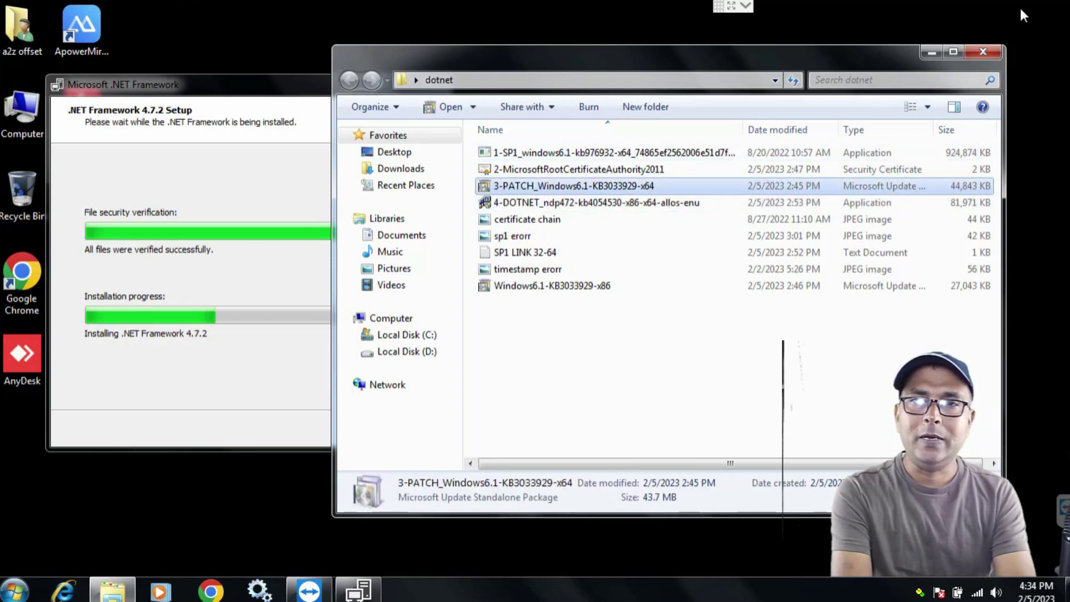
{"action": "left_click", "coordinate": [931, 52]}
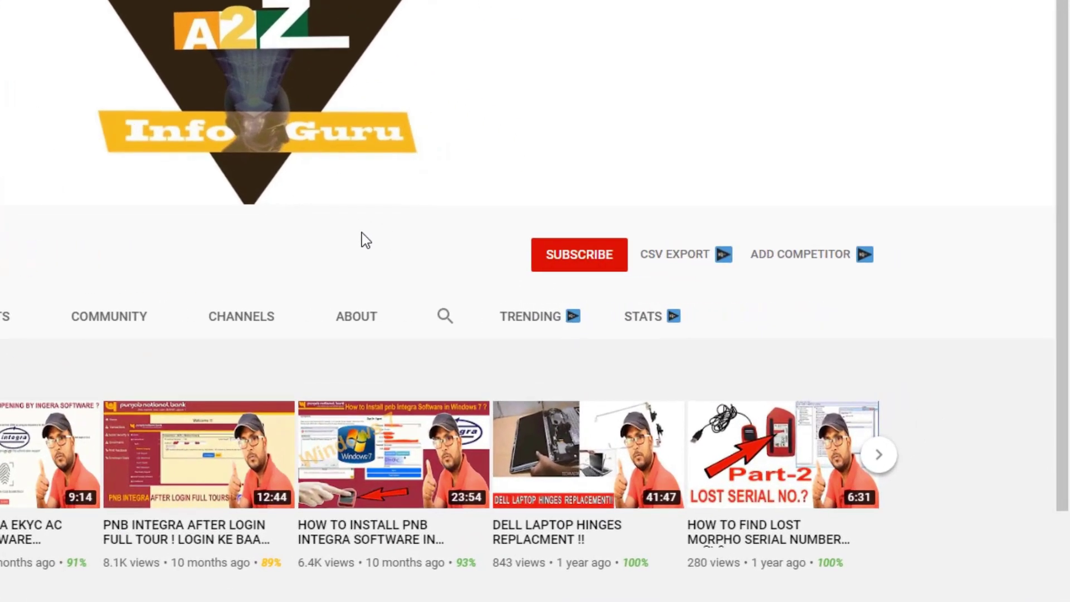
Step: Subscribe to the A2Z Info Guru channel on YouTube and turn on its notifications
{"action": "left_click", "coordinate": [580, 262]}
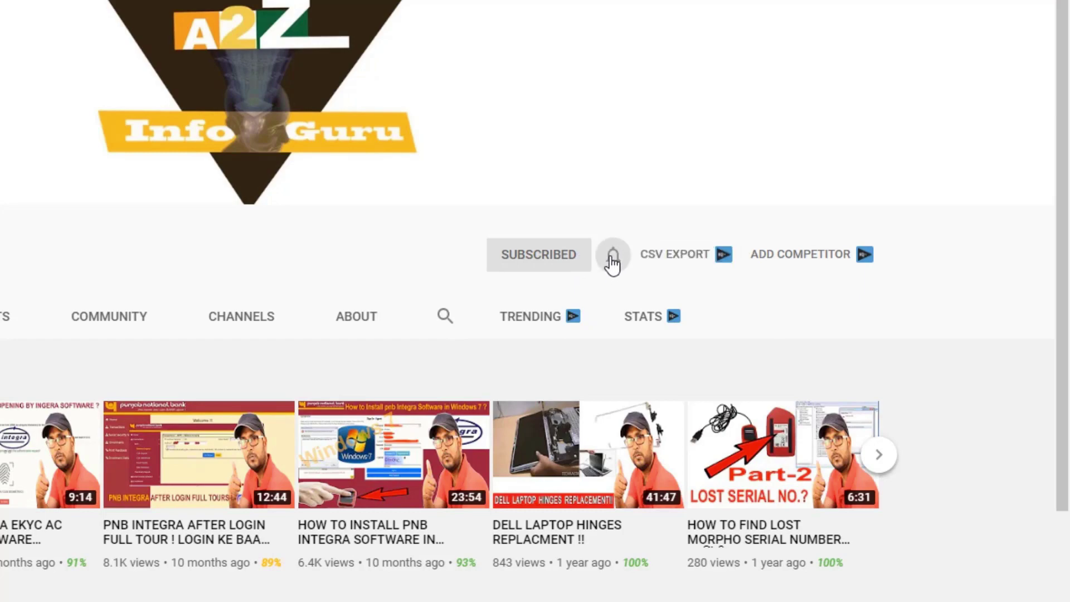
{"action": "left_click", "coordinate": [611, 260]}
{"action": "left_click", "coordinate": [650, 304]}
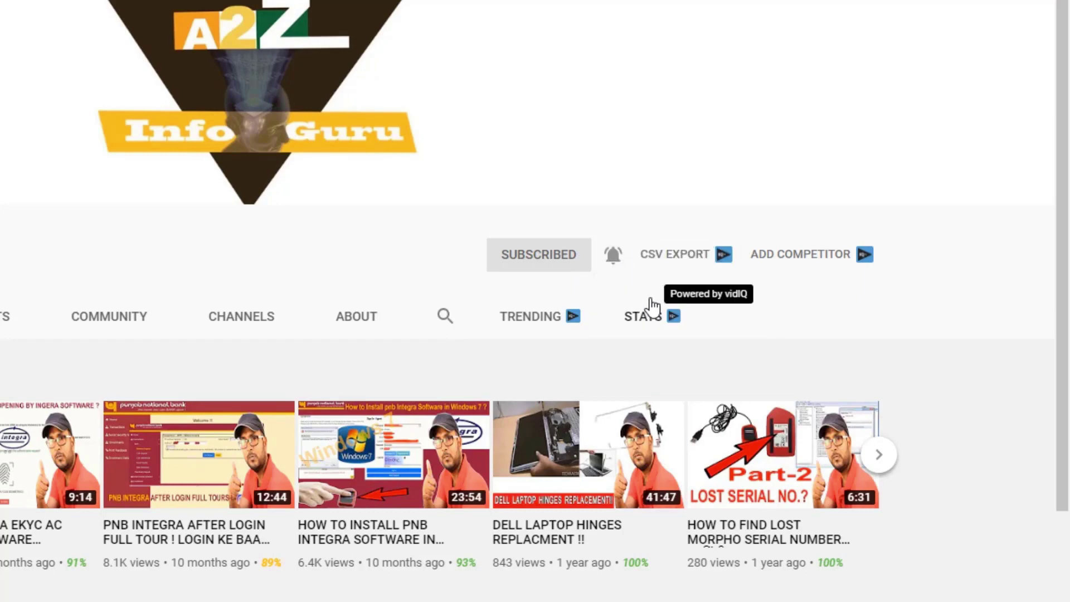